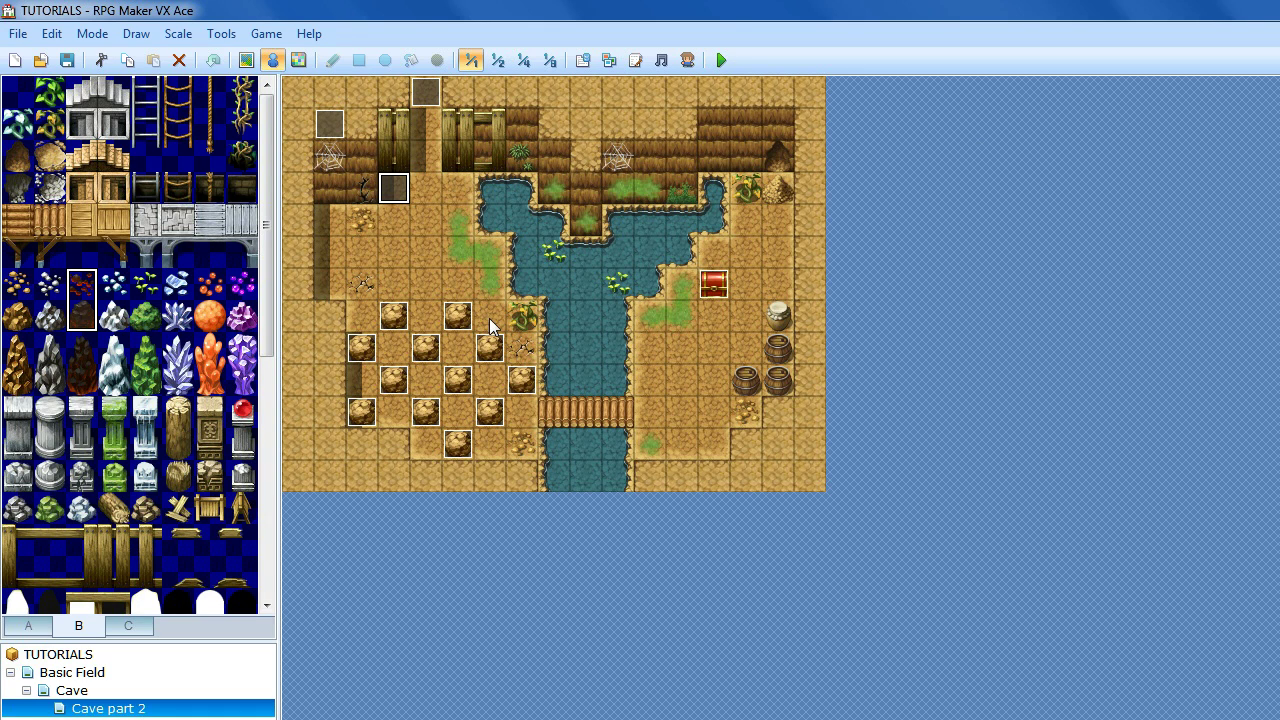
- Open the Tint Screen event to view its parallel-process page with the -68,-68,-68 dark tint
double_click(335, 122)
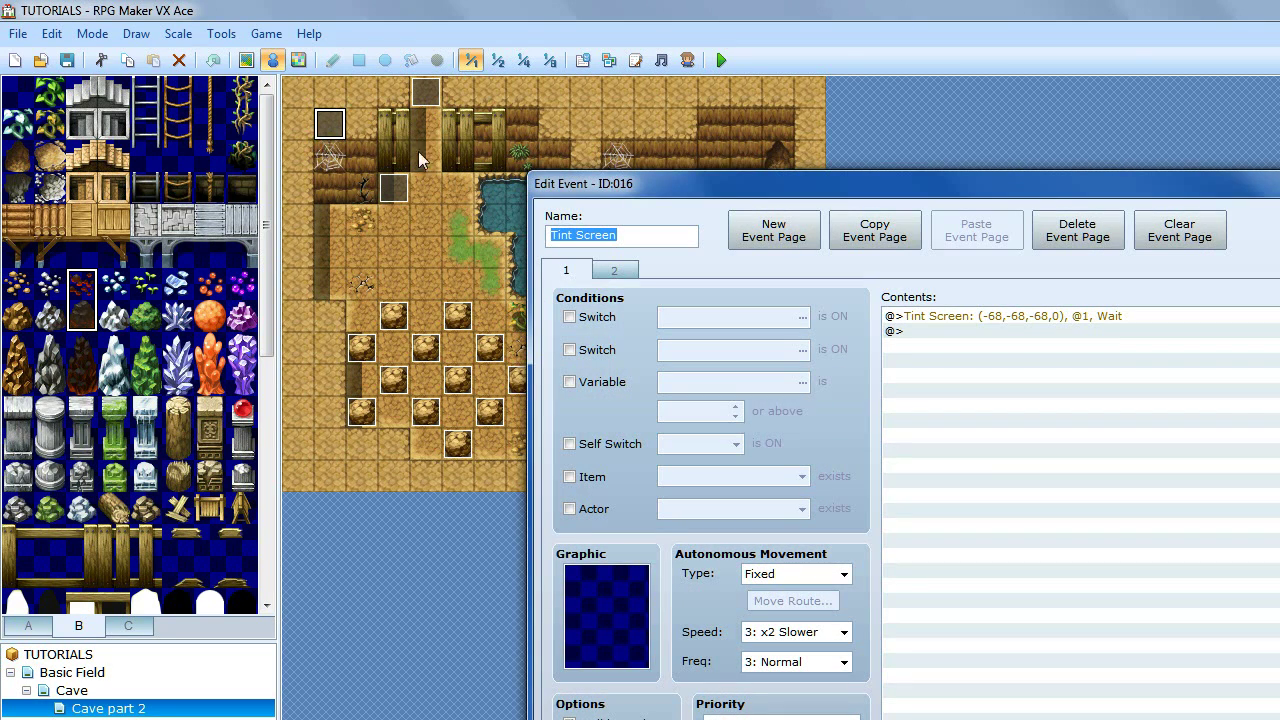
left_click_drag(655, 181, 511, 22)
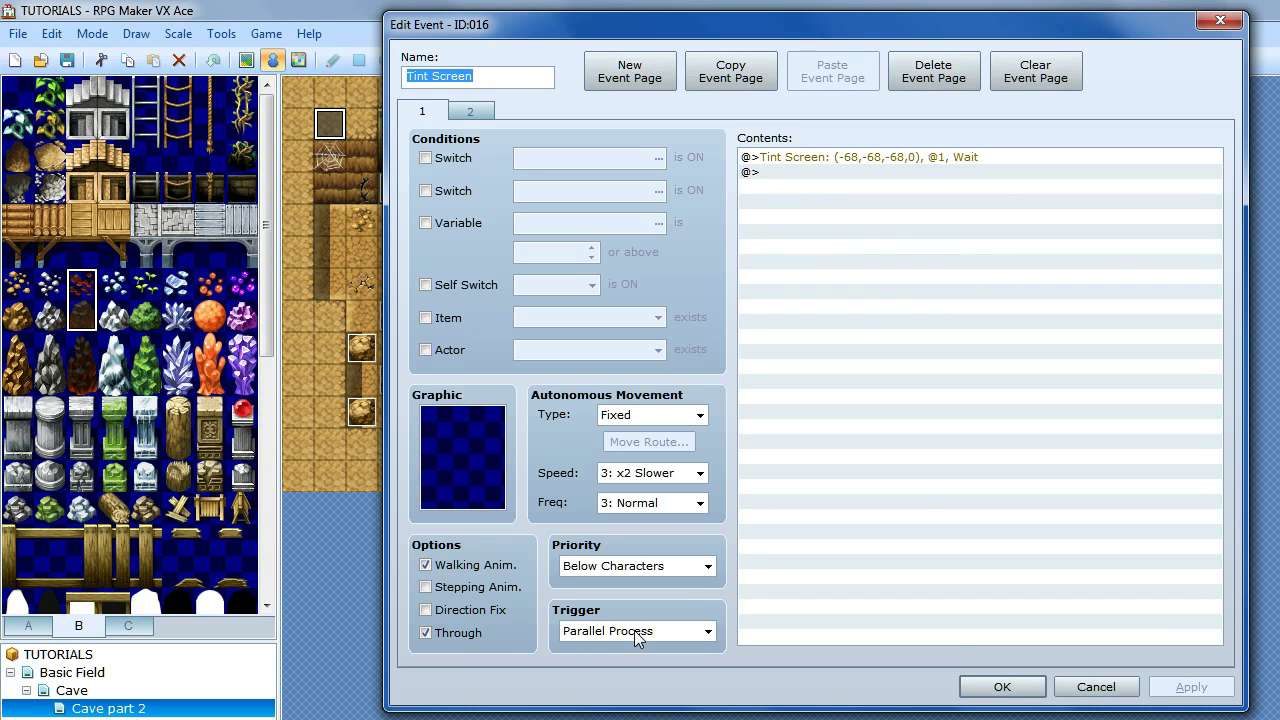
mouse_move(634, 632)
double_click(836, 171)
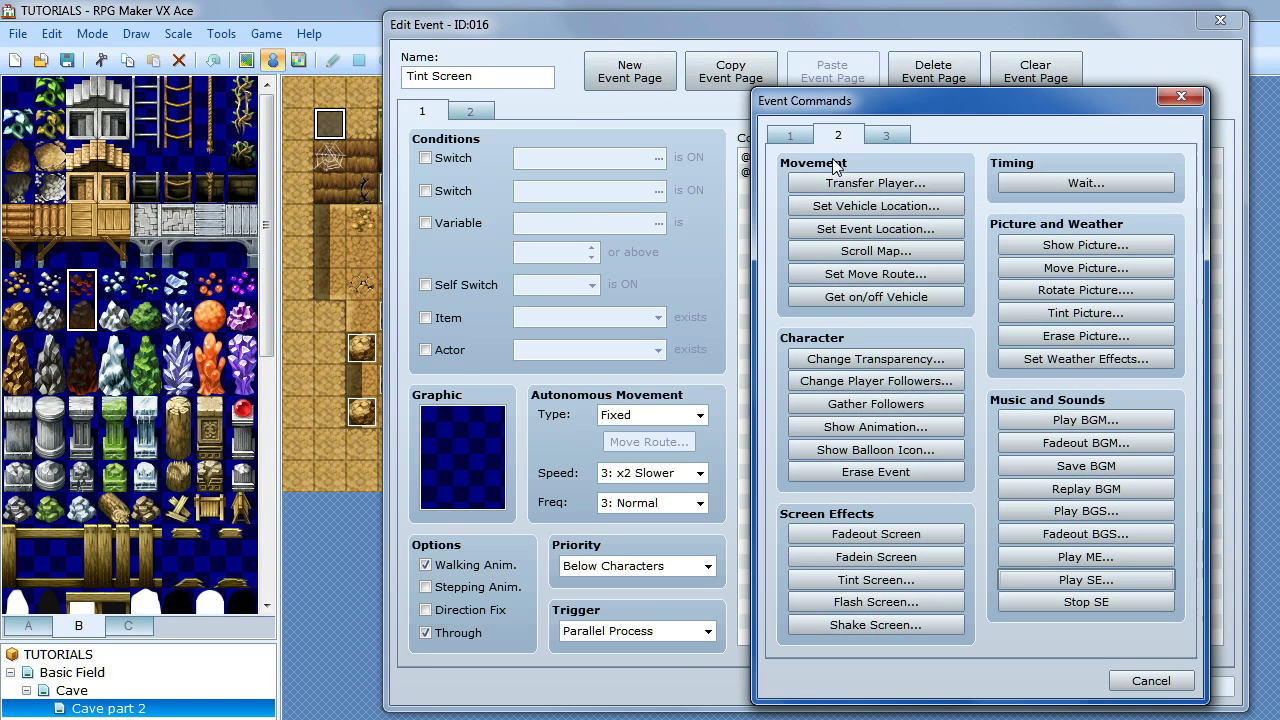
left_click(865, 581)
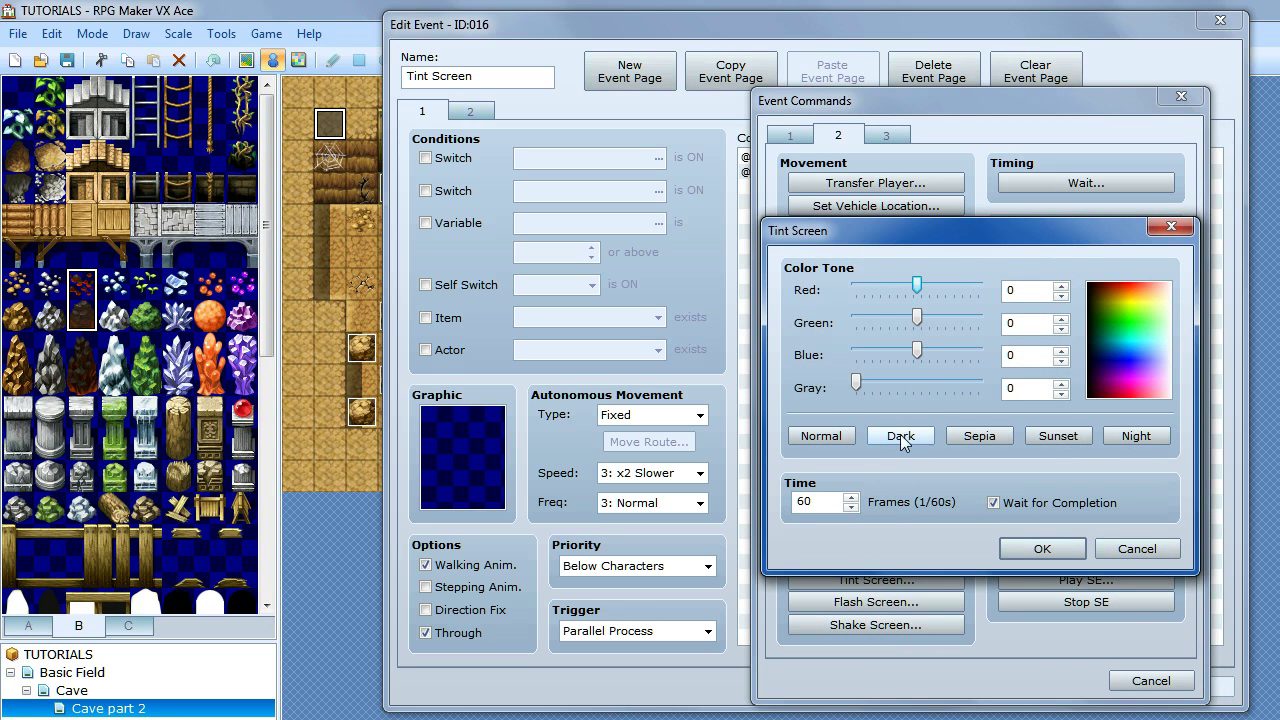
left_click(900, 436)
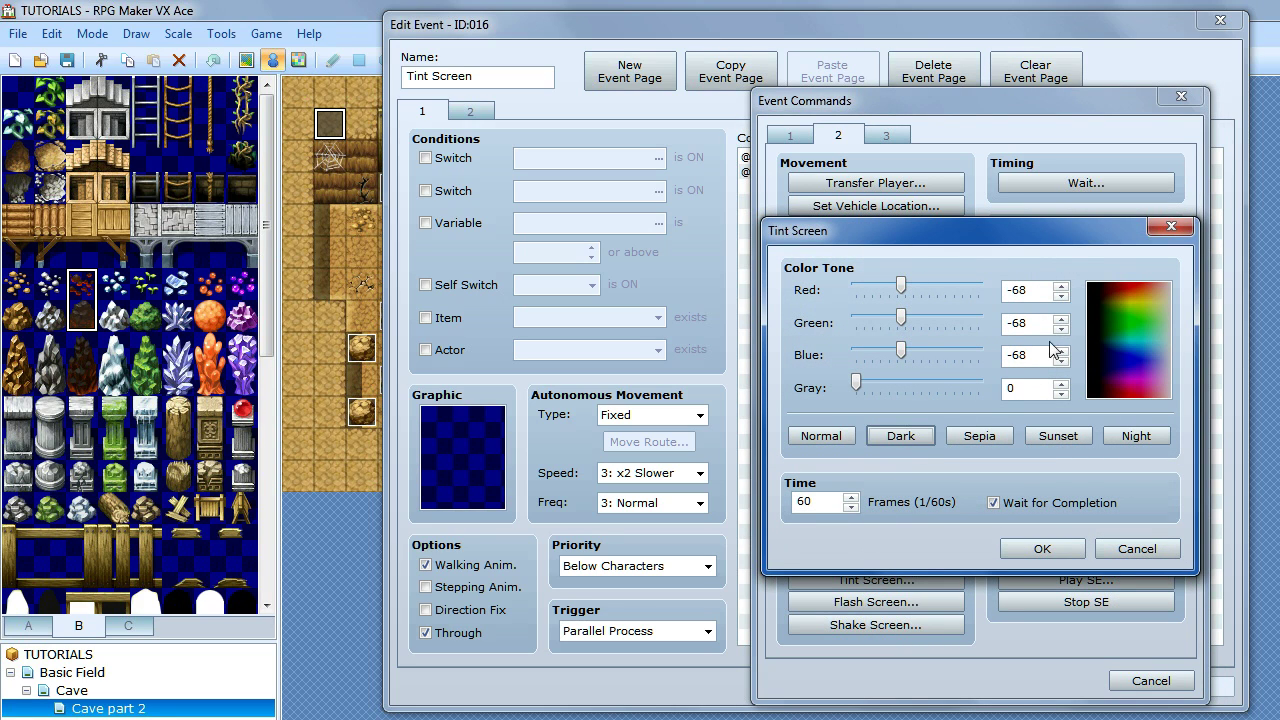
left_click(1030, 550)
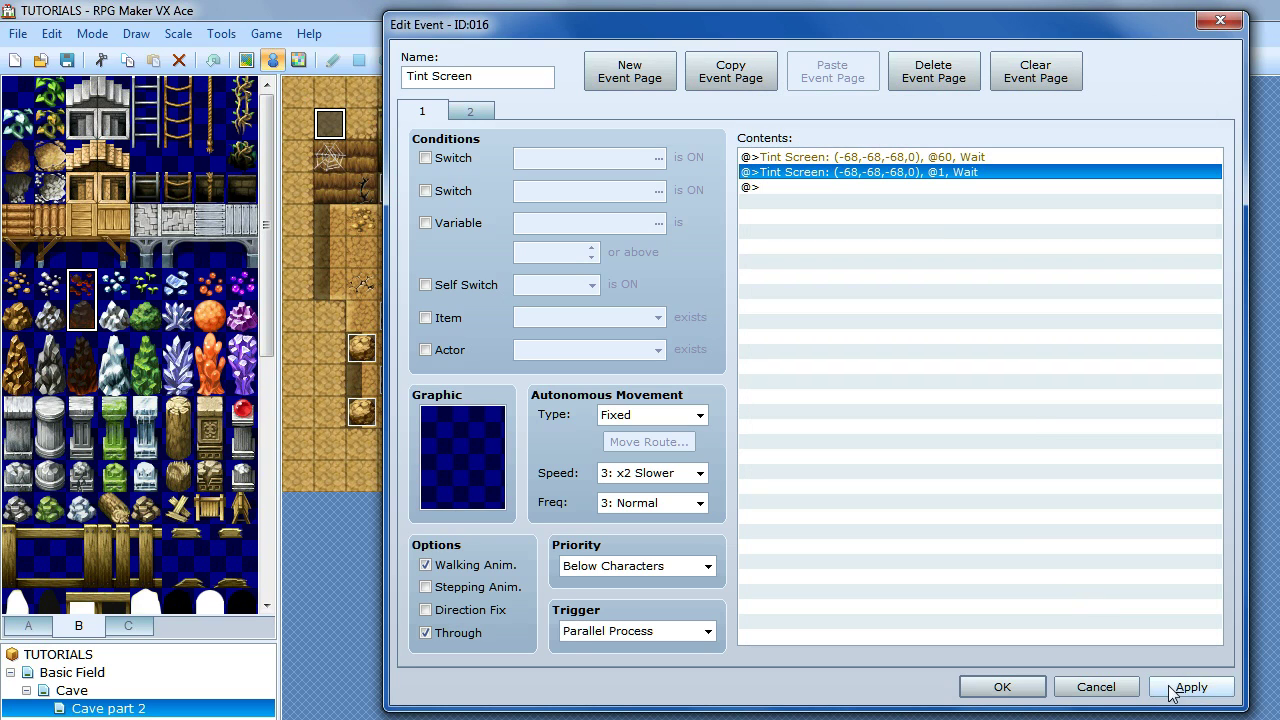
left_click(848, 158)
key("Delete")
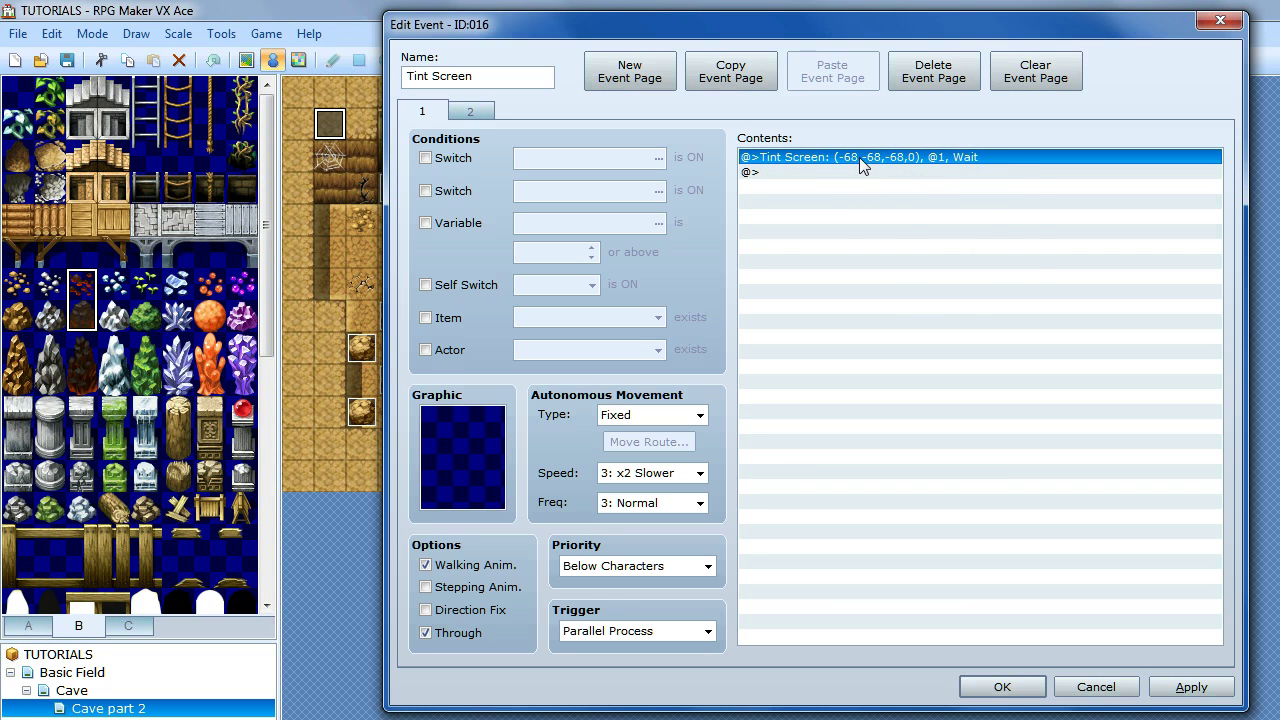
right_click(859, 157)
left_click(898, 193)
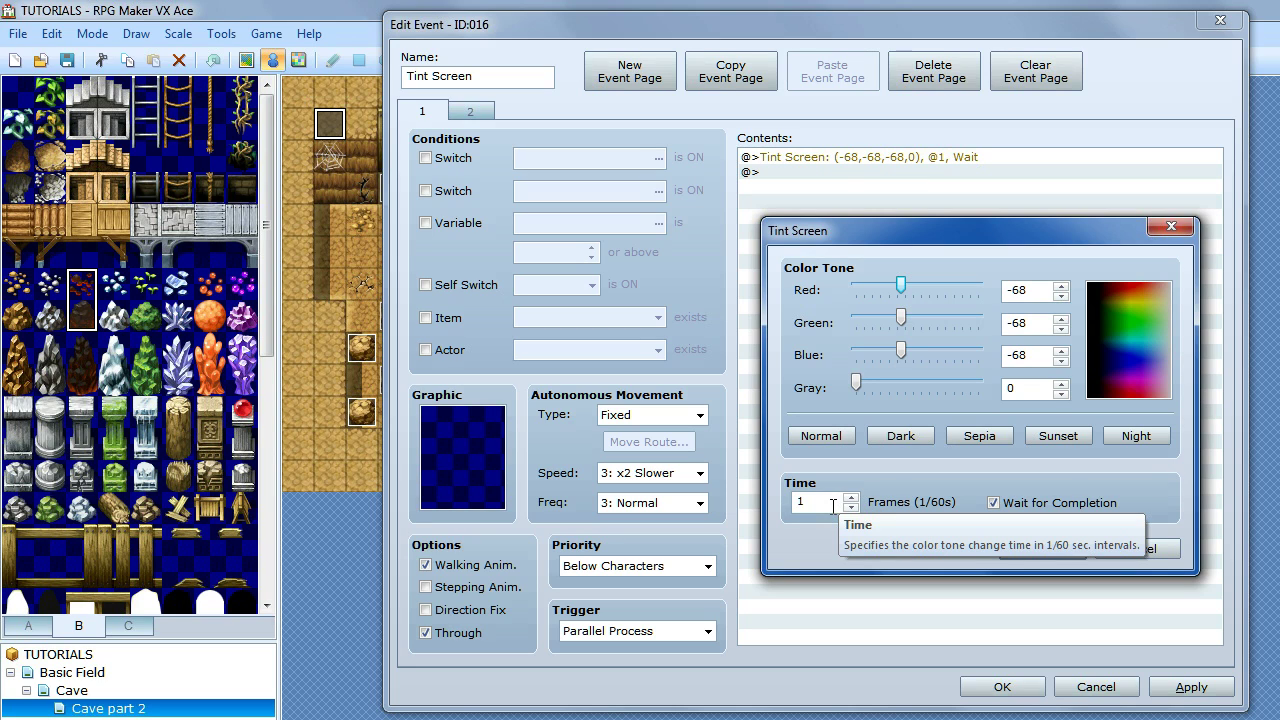
double_click(825, 507)
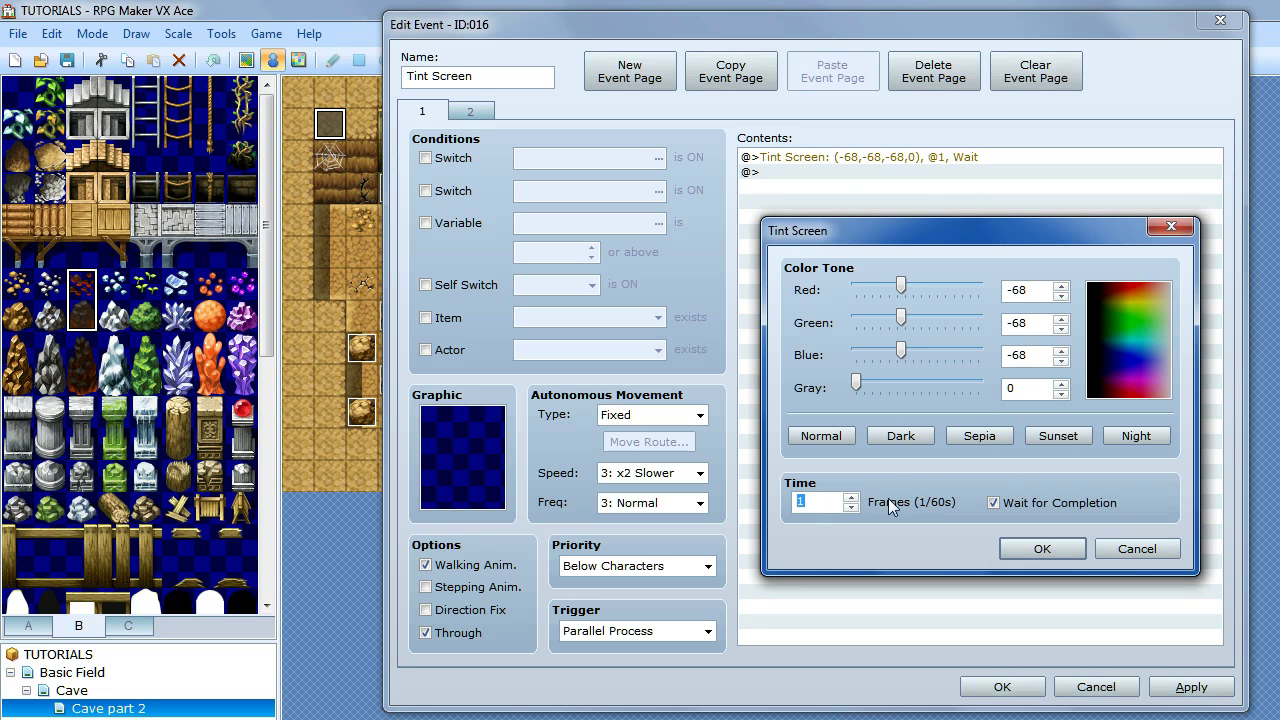
left_click(1026, 549)
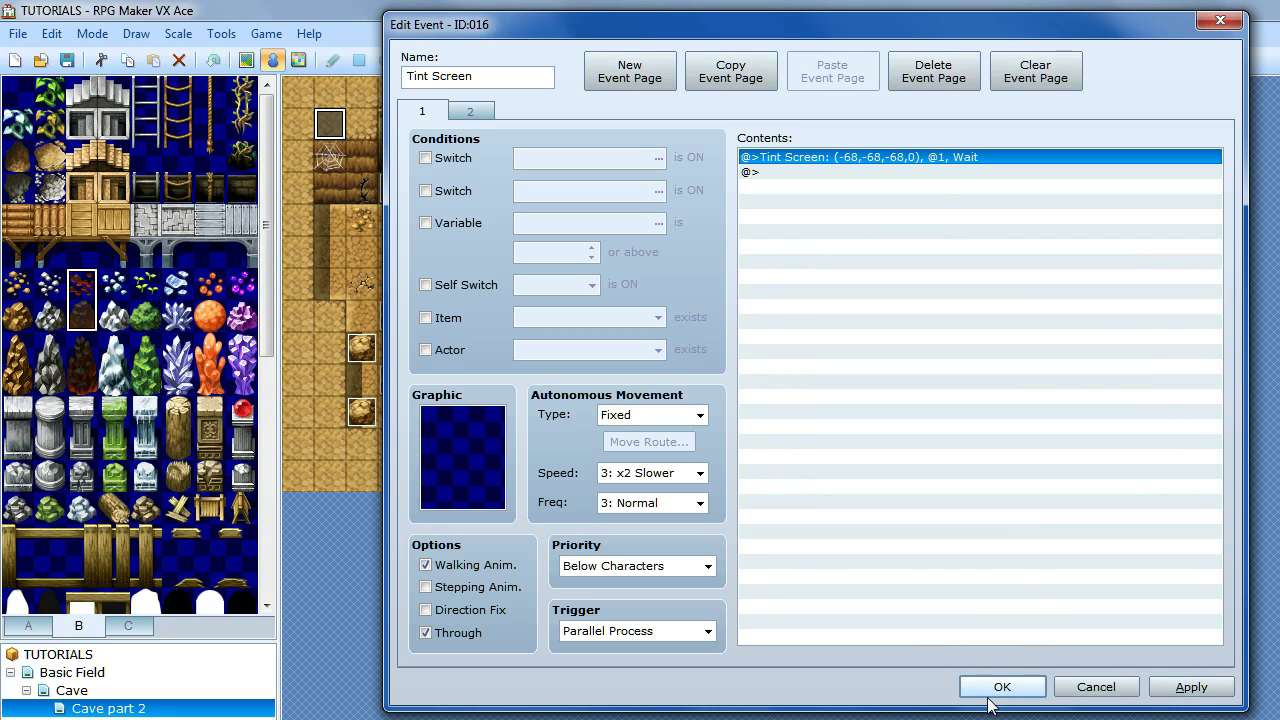
- Make Tint Screen page 2 require switch 0001:Torch Light ON and save the event
left_click(466, 113)
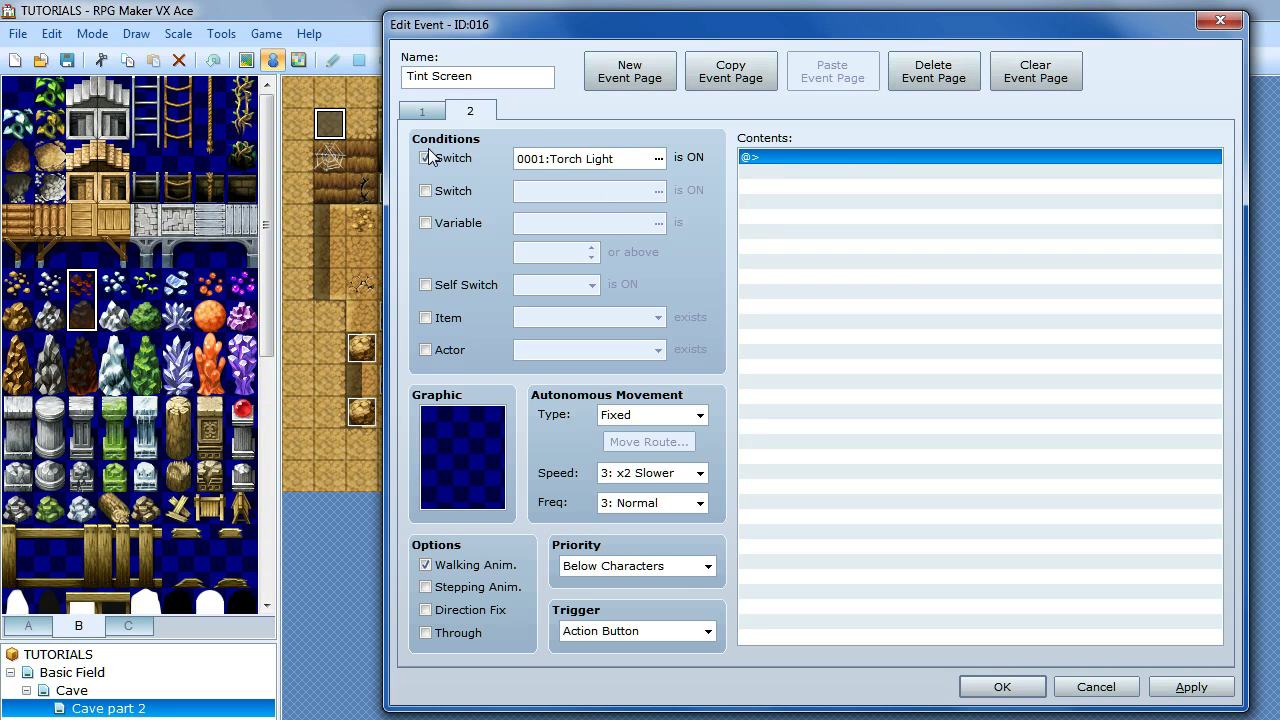
mouse_move(442, 150)
left_click(633, 160)
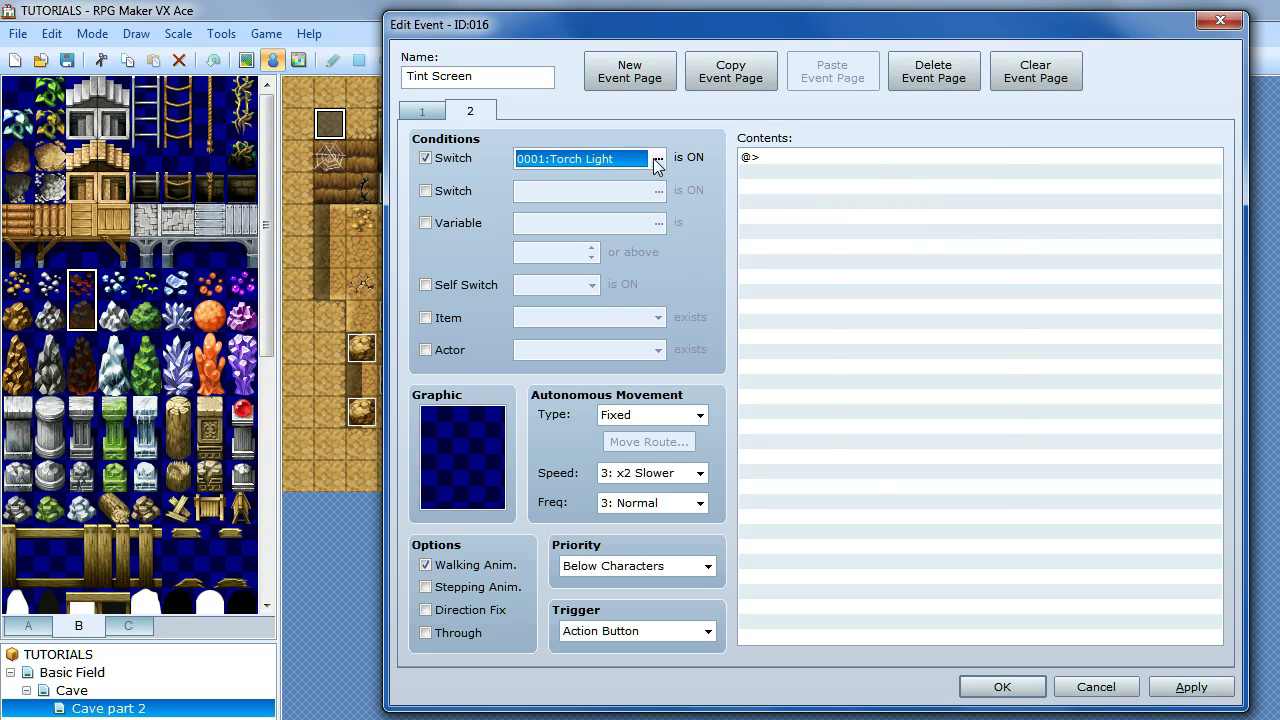
left_click(656, 160)
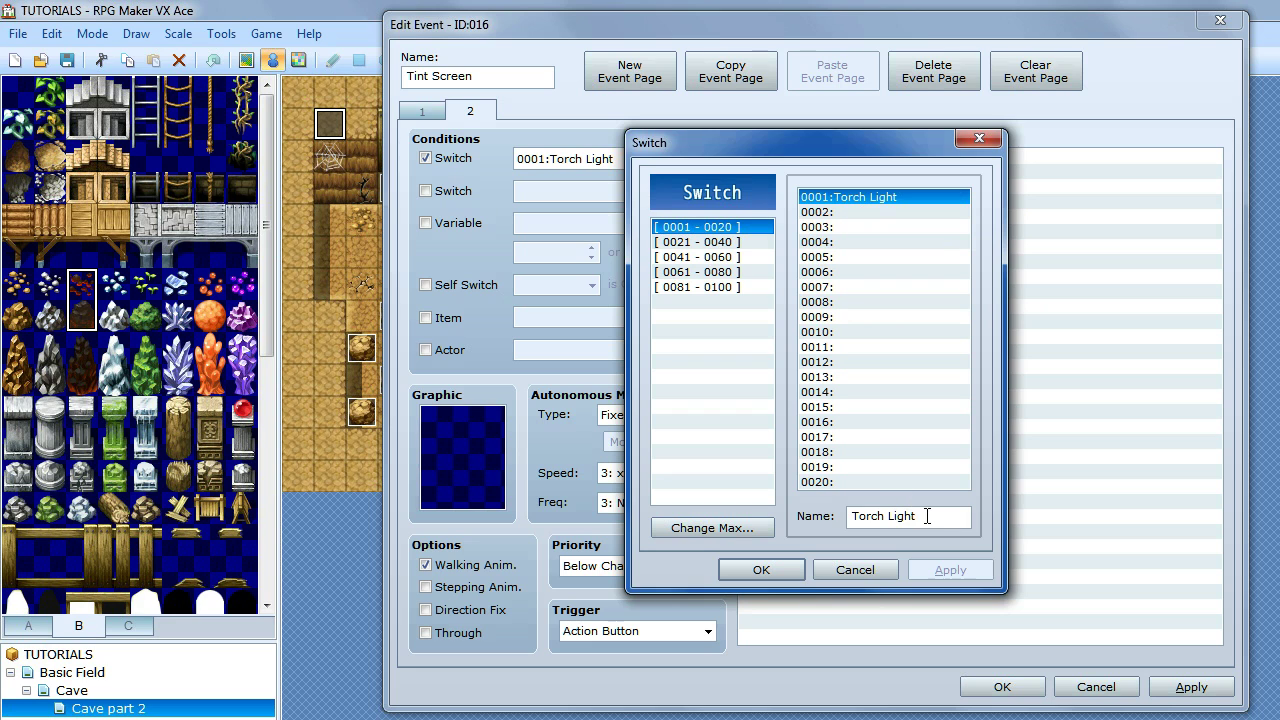
left_click(983, 140)
left_click(1000, 686)
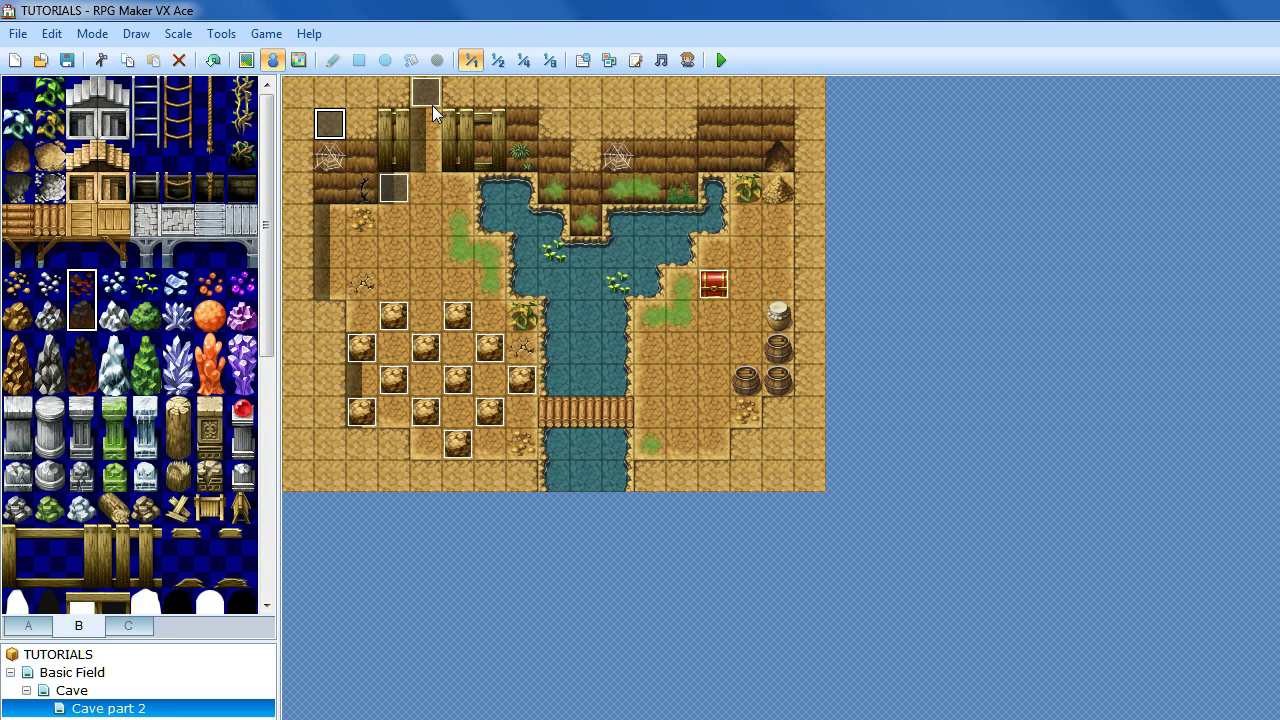
- Open the Torch event and give it the torch stand graphic from the !Other2 sheet
double_click(399, 197)
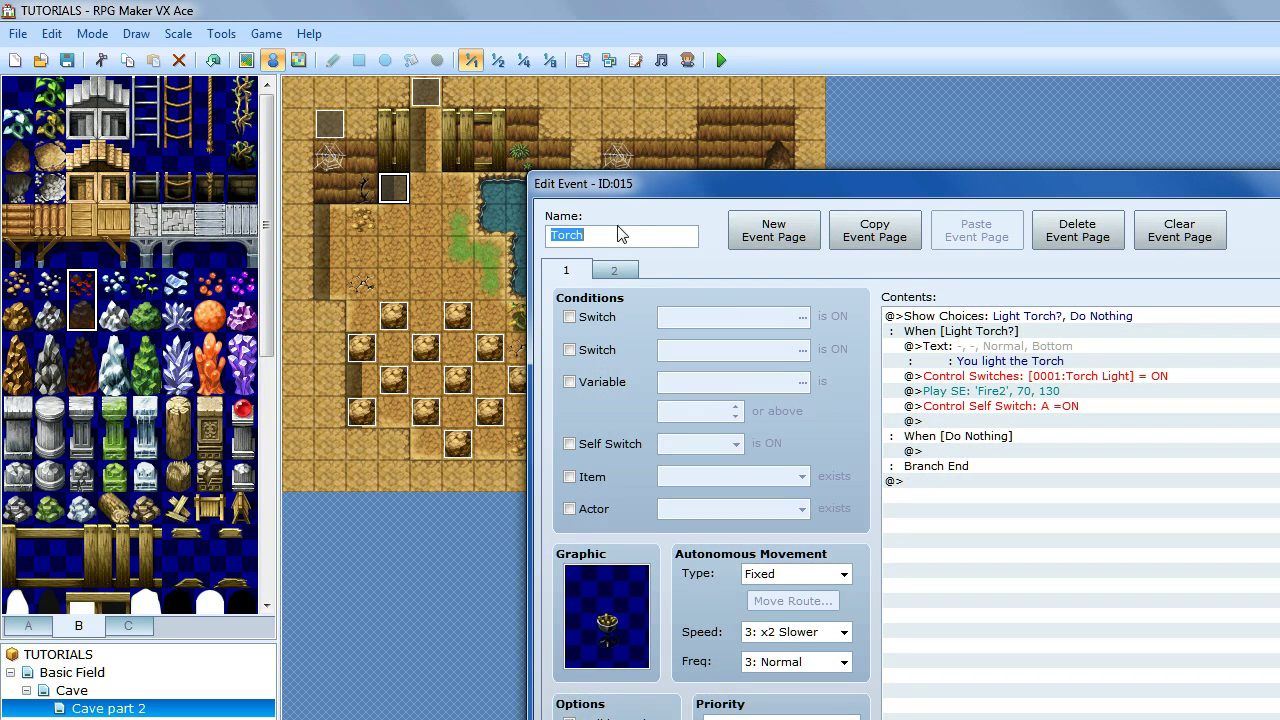
left_click_drag(637, 190, 501, 48)
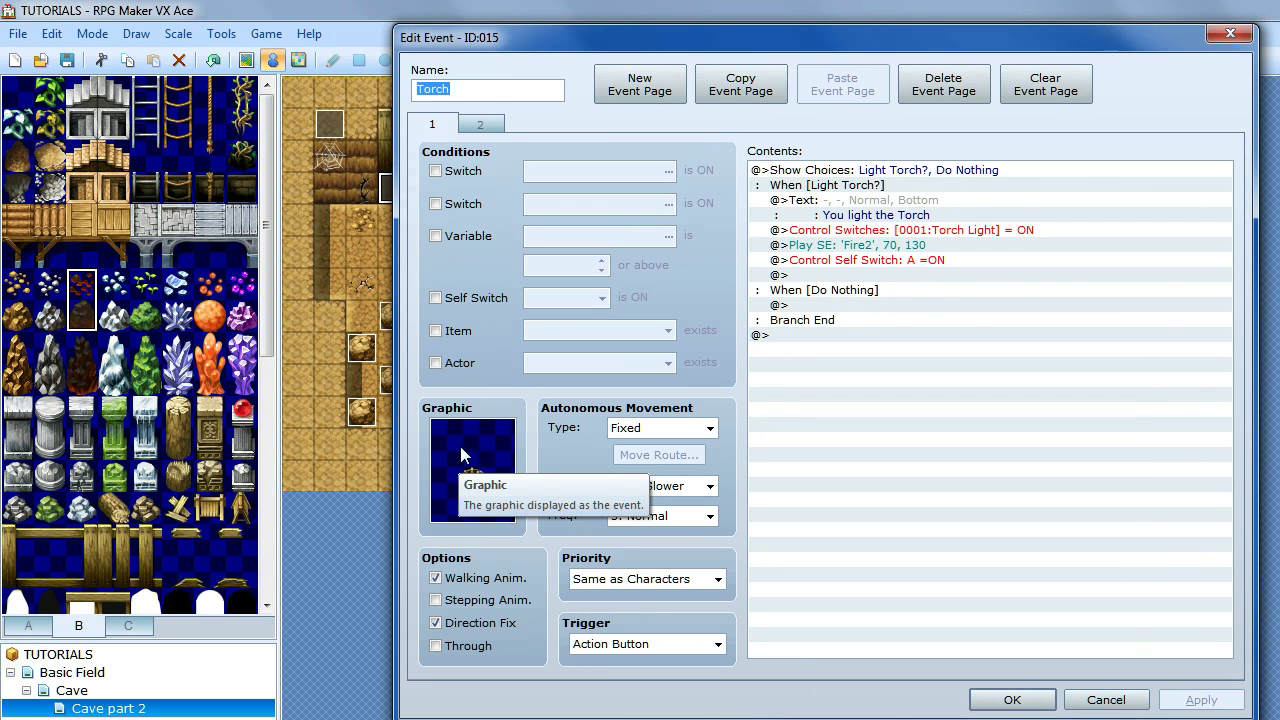
double_click(488, 475)
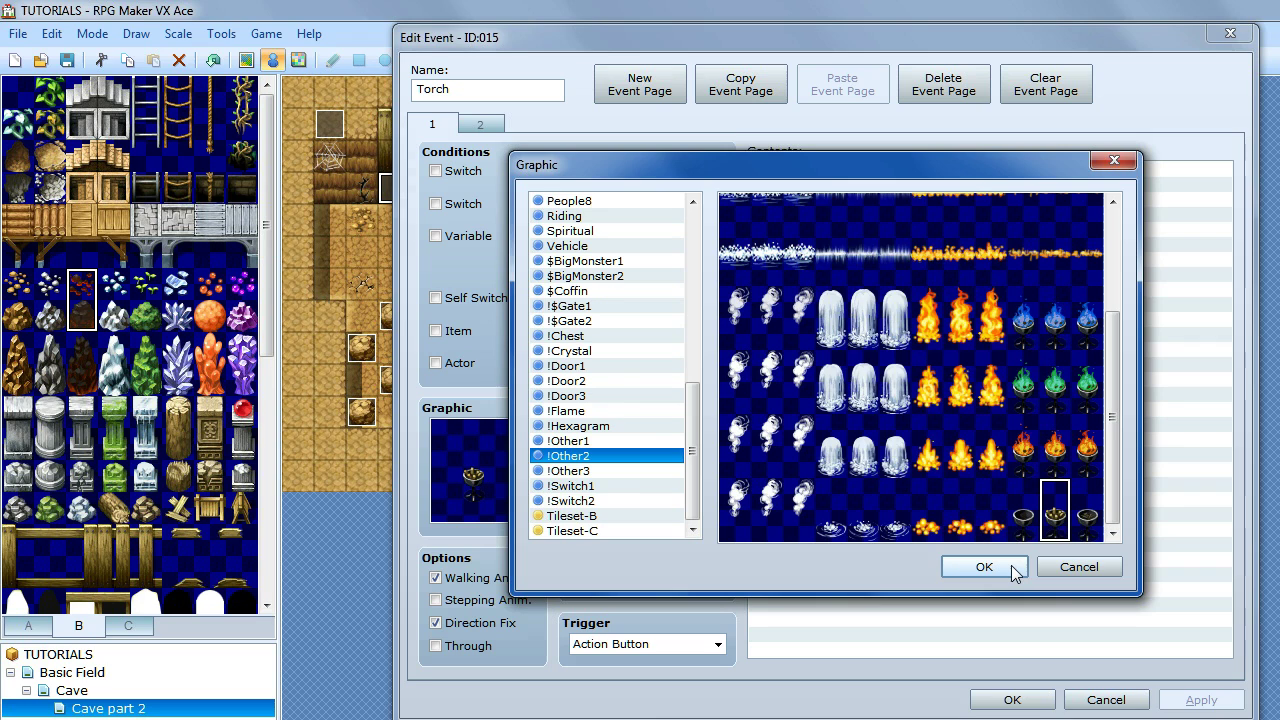
left_click(984, 566)
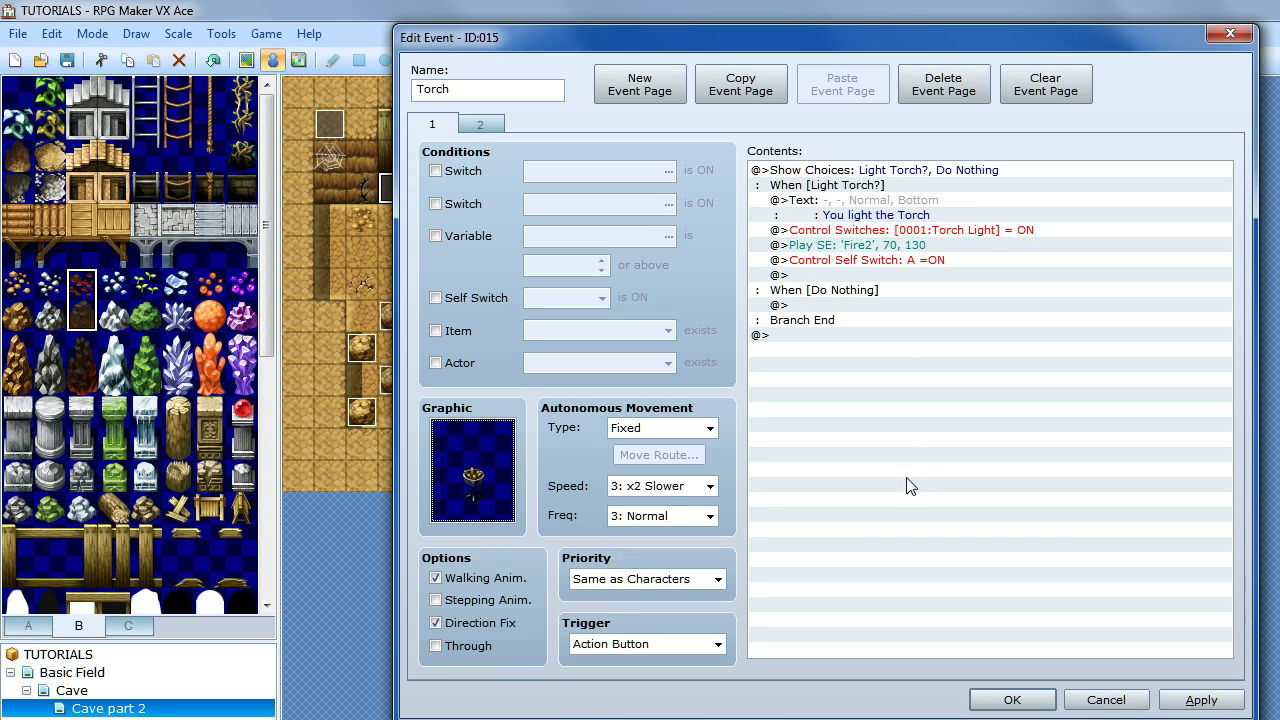
left_click(830, 172)
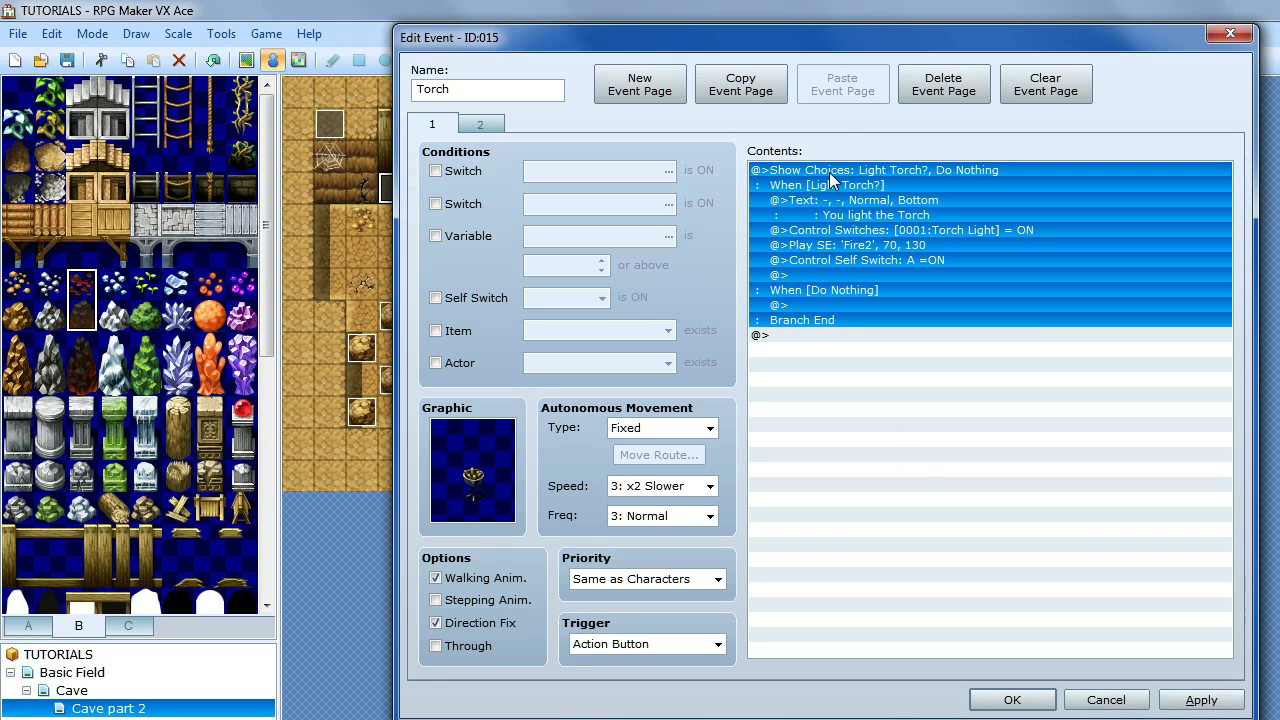
right_click(864, 170)
left_click(903, 200)
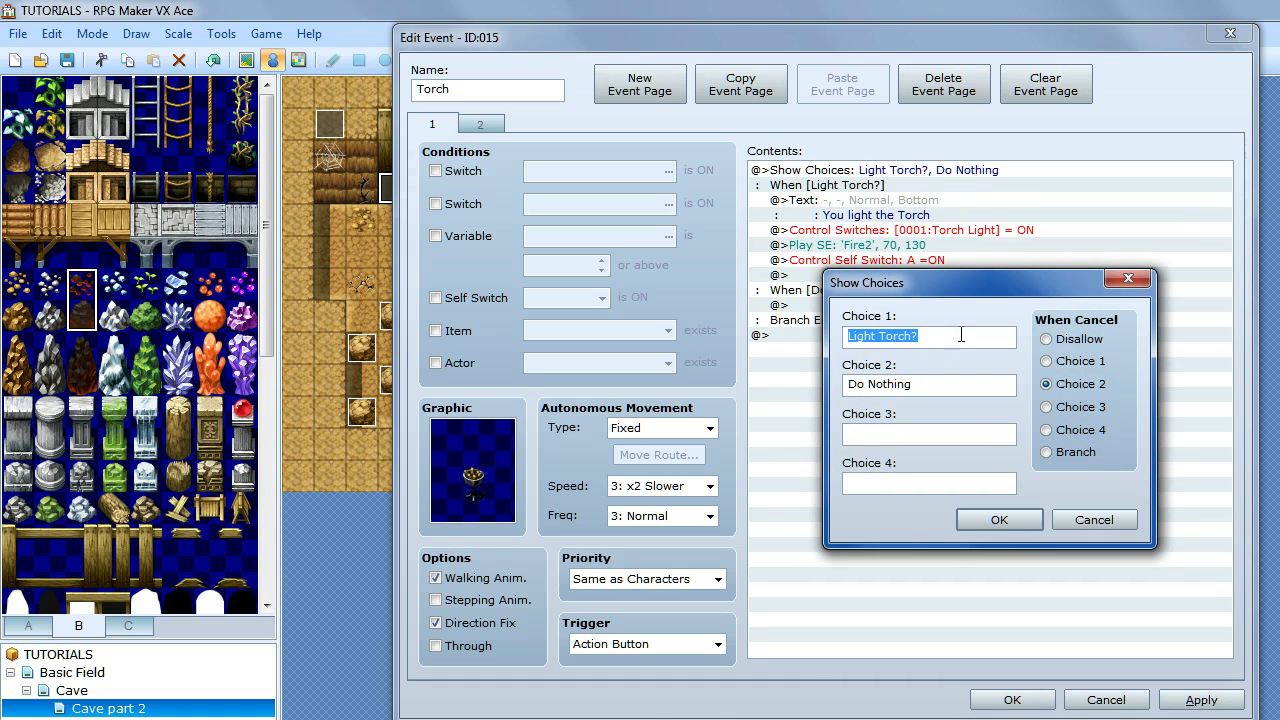
left_click(936, 342)
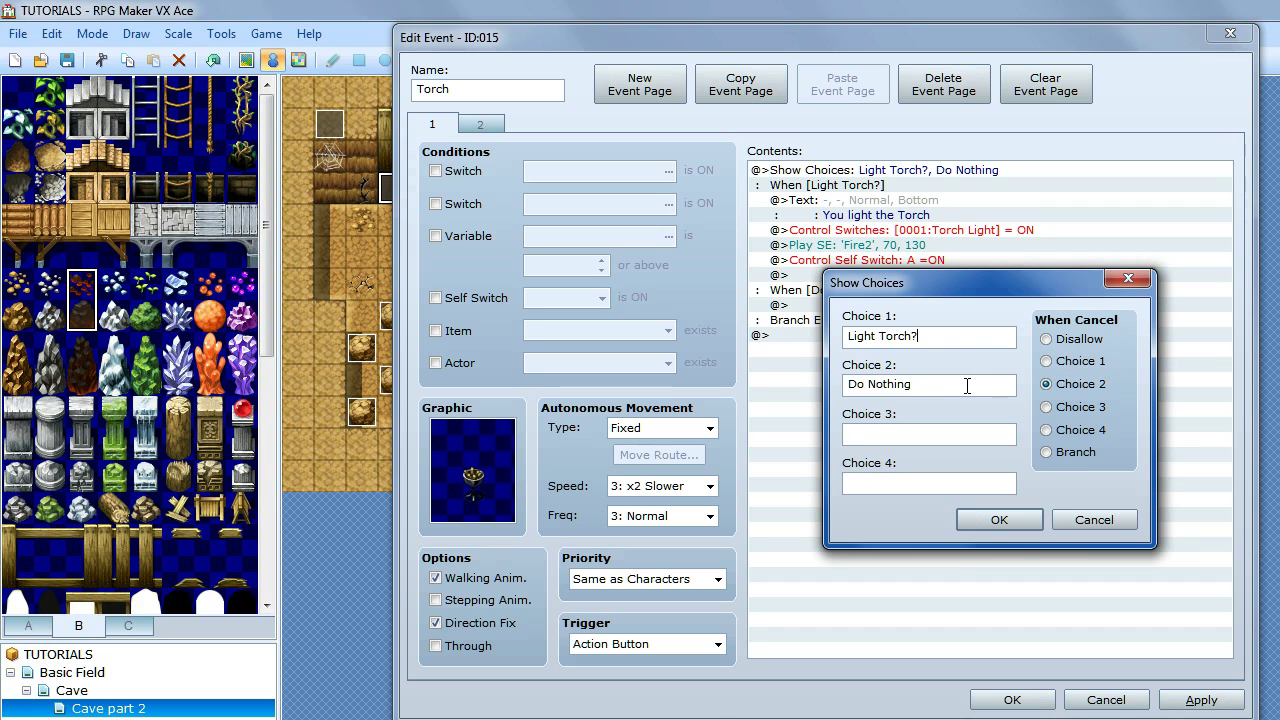
left_click(1014, 521)
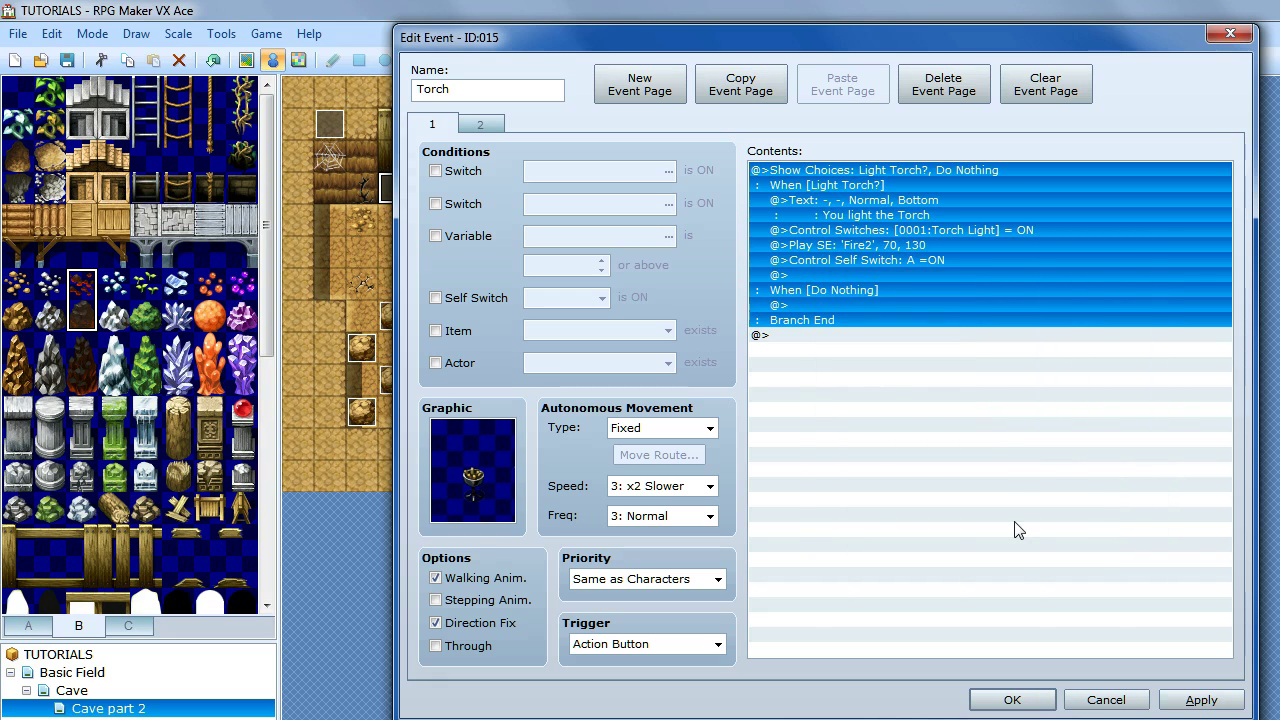
left_click(876, 246)
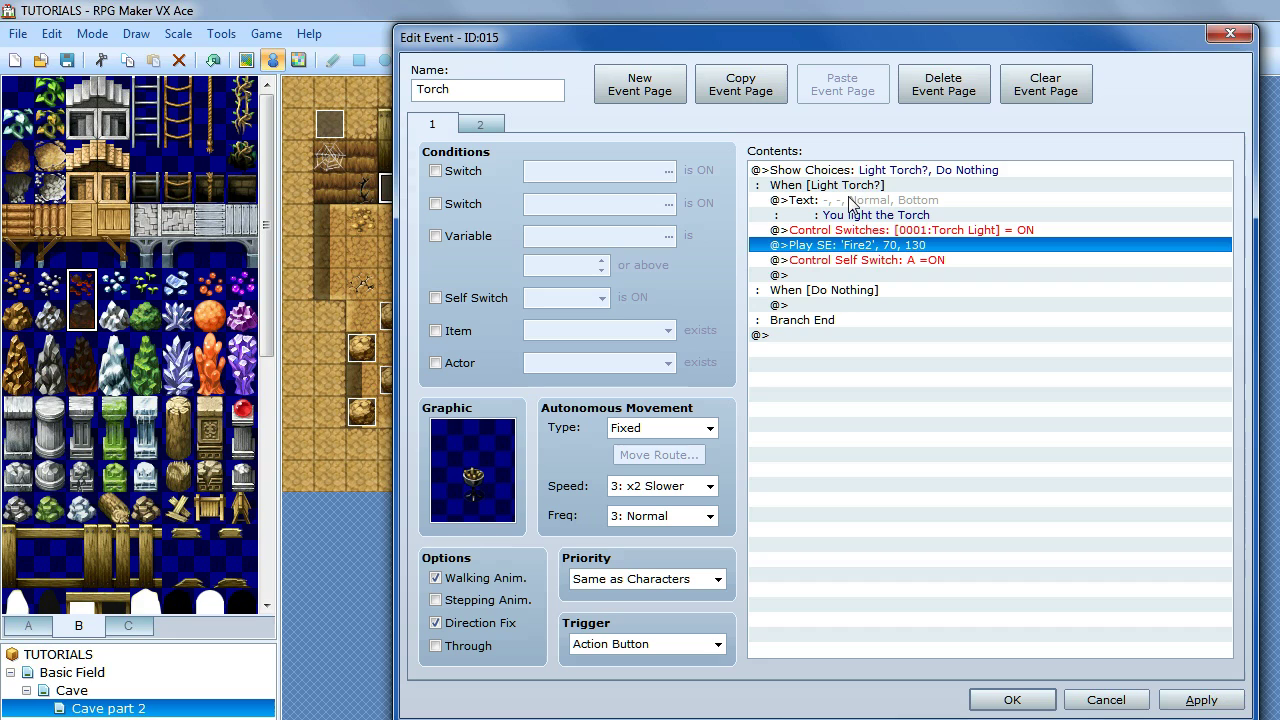
left_click(862, 212)
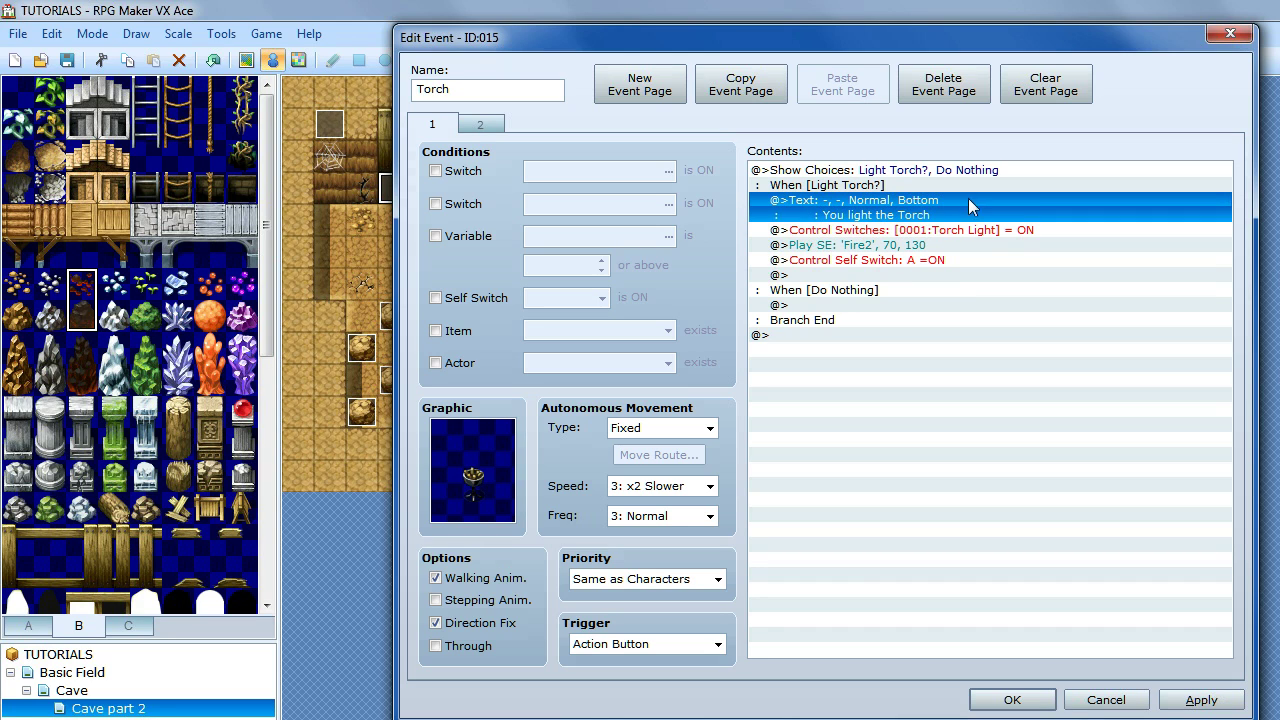
- Review the Torch Light Control Switches command, then open the Fire2 Play SE settings
right_click(826, 236)
left_click(891, 255)
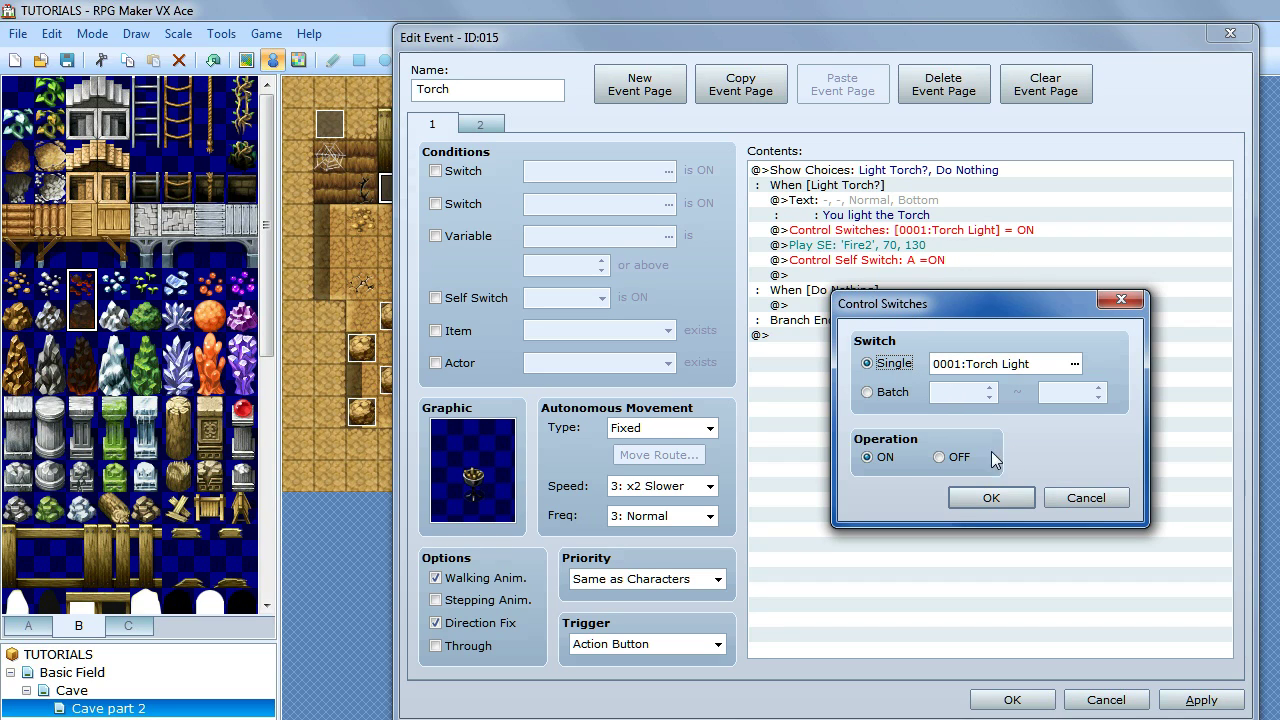
left_click(979, 499)
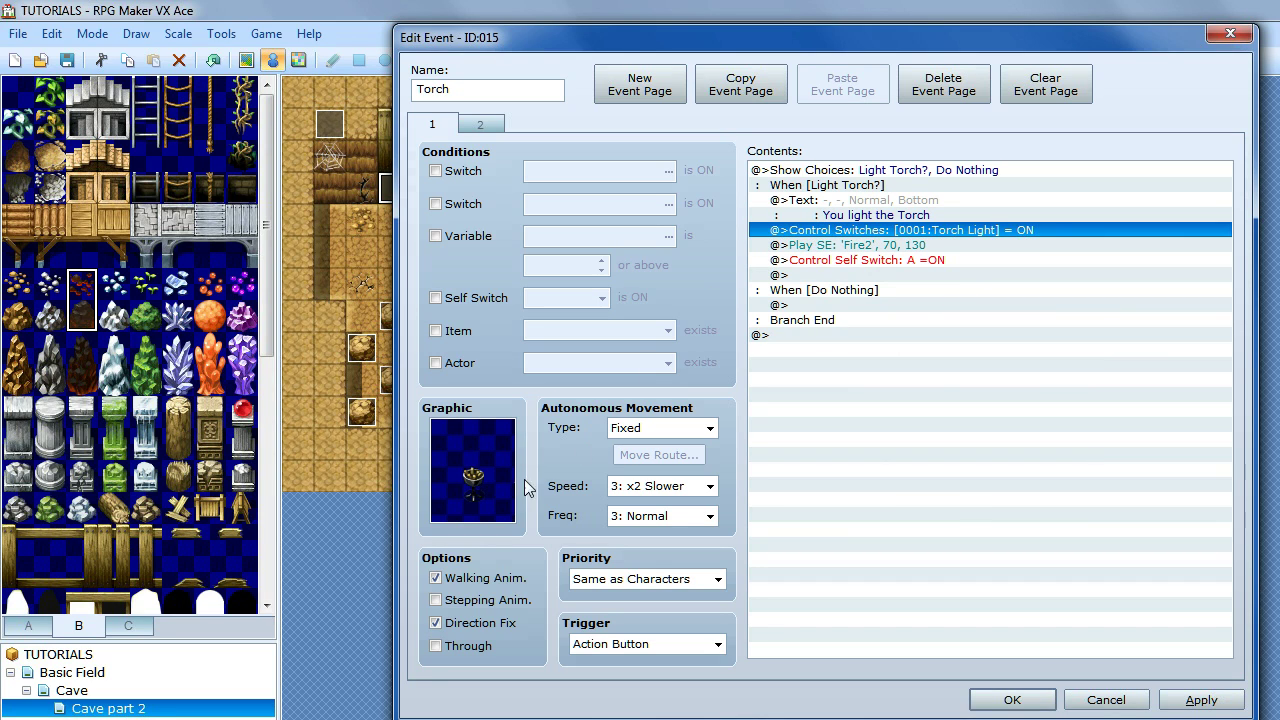
right_click(855, 246)
left_click(900, 280)
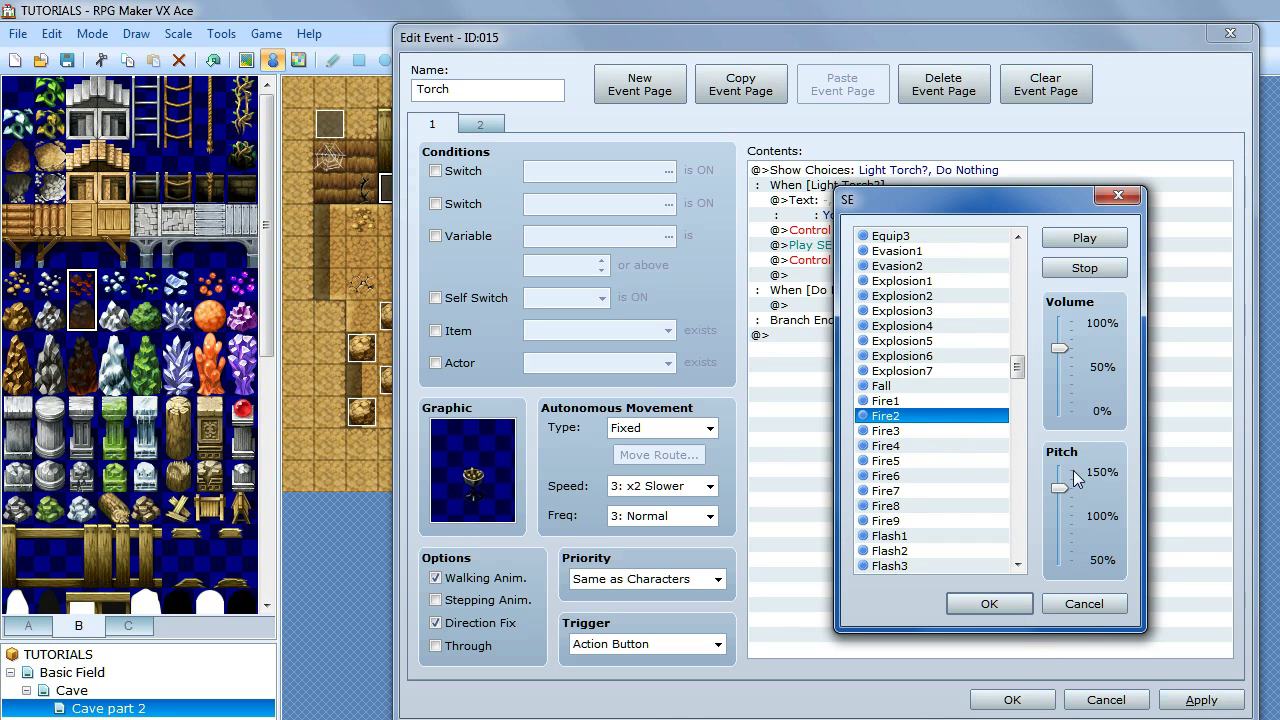
- Preview the Fire2 sound effect and keep it at volume 70, pitch 130
left_click(1076, 238)
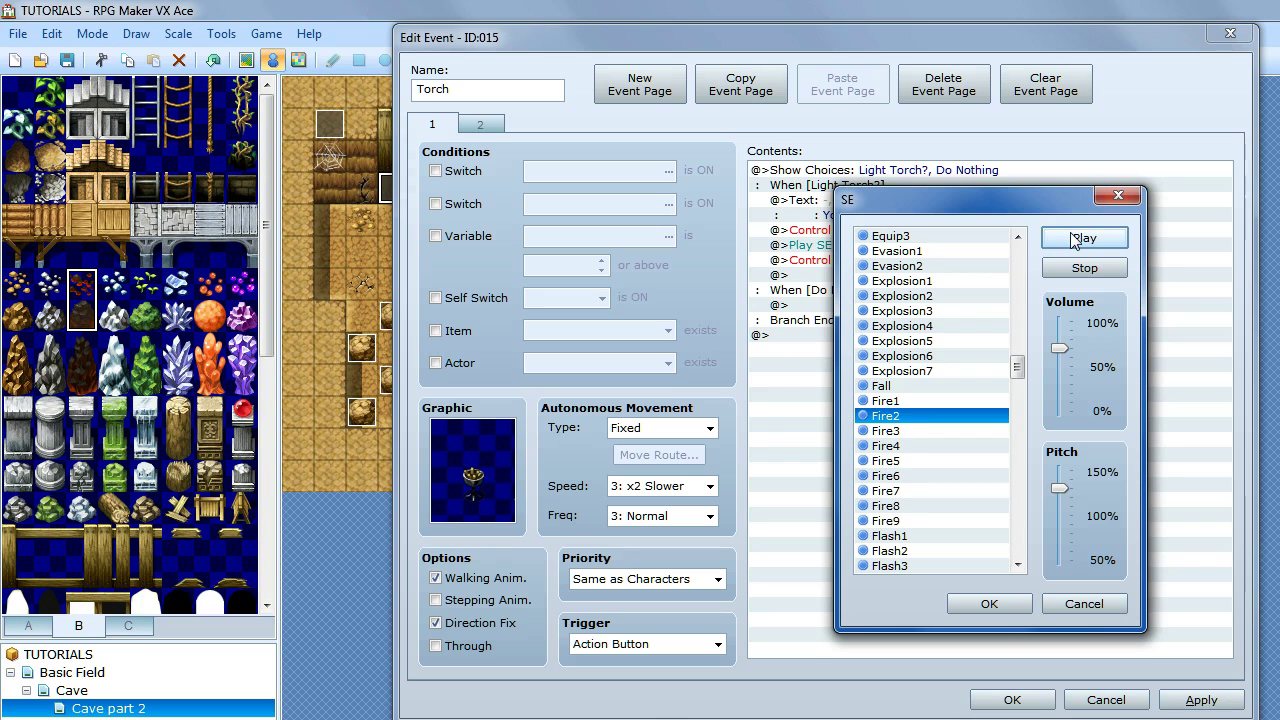
left_click(1076, 238)
left_click(980, 607)
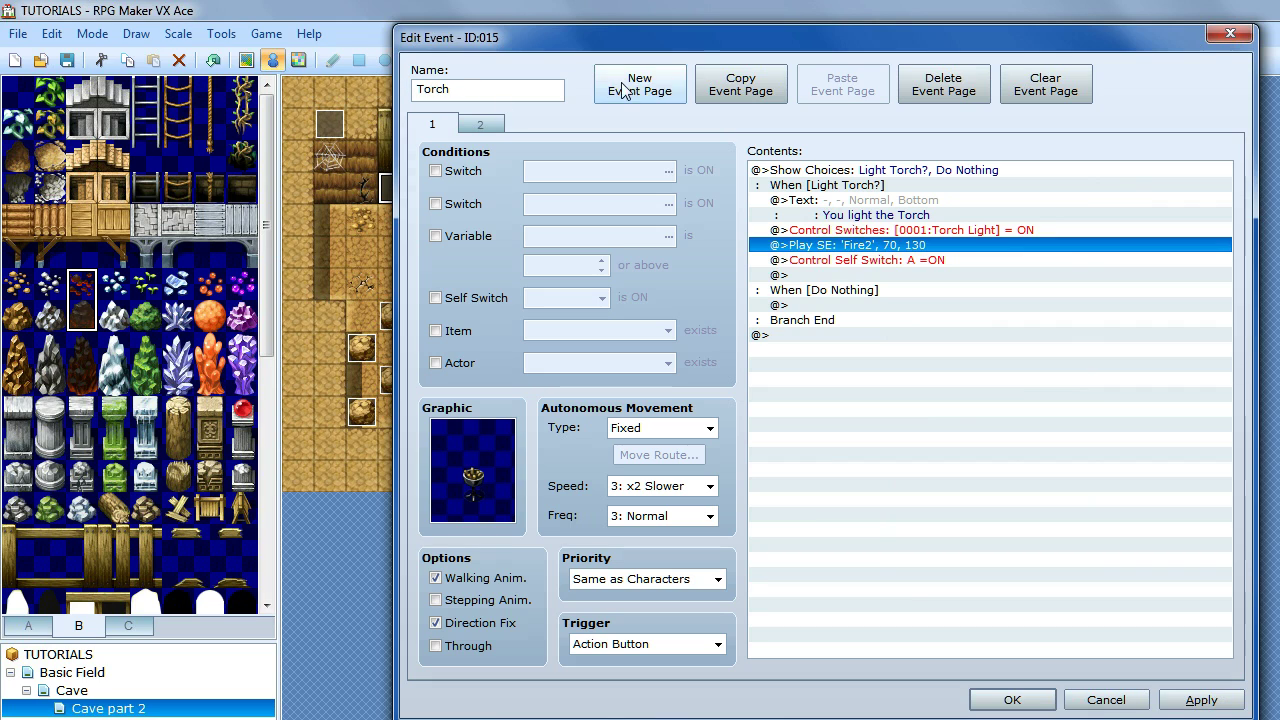
- Set Torch page 2's graphic to the right-hand lit orange torch frame from !Other2
left_click(492, 127)
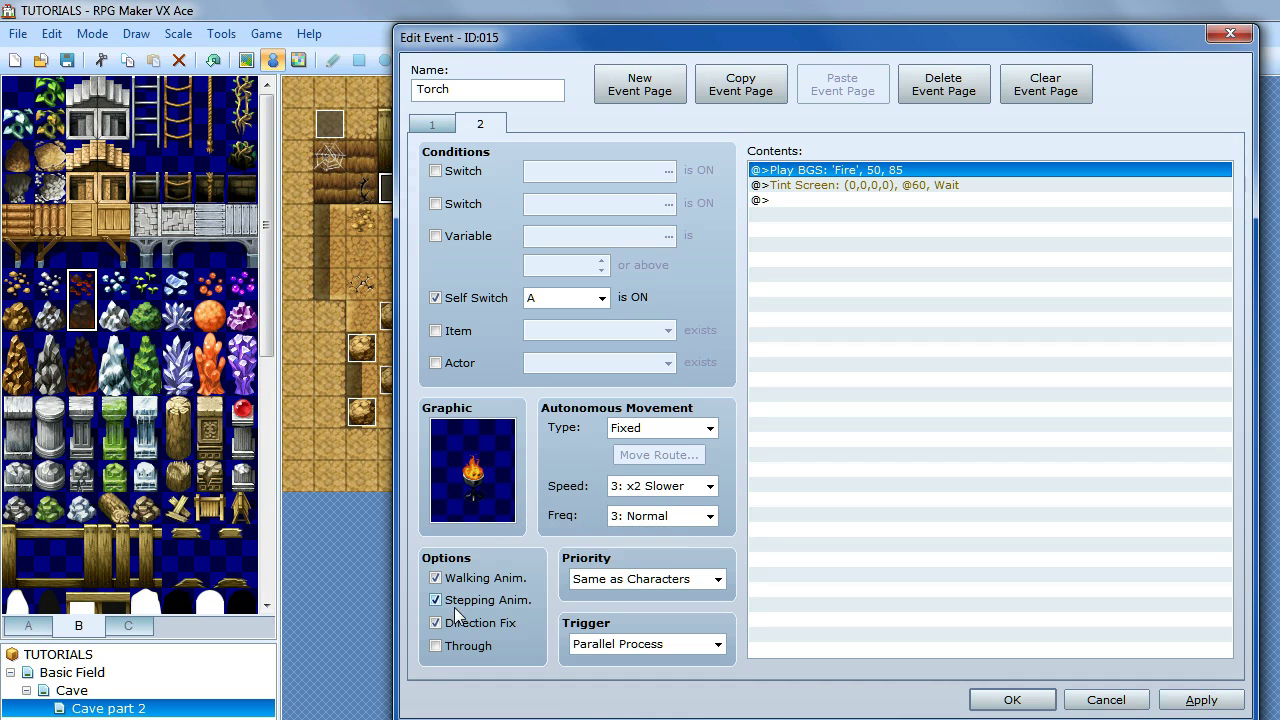
double_click(473, 470)
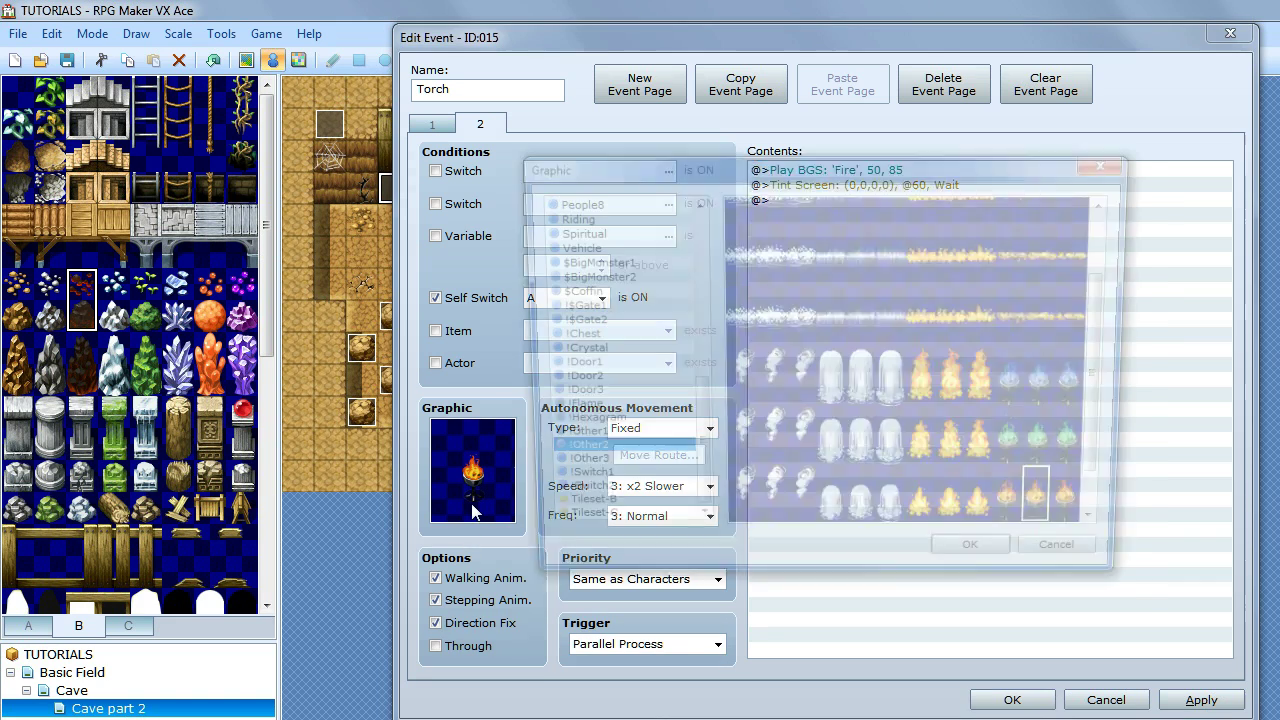
scroll(1118, 430, "down", 1)
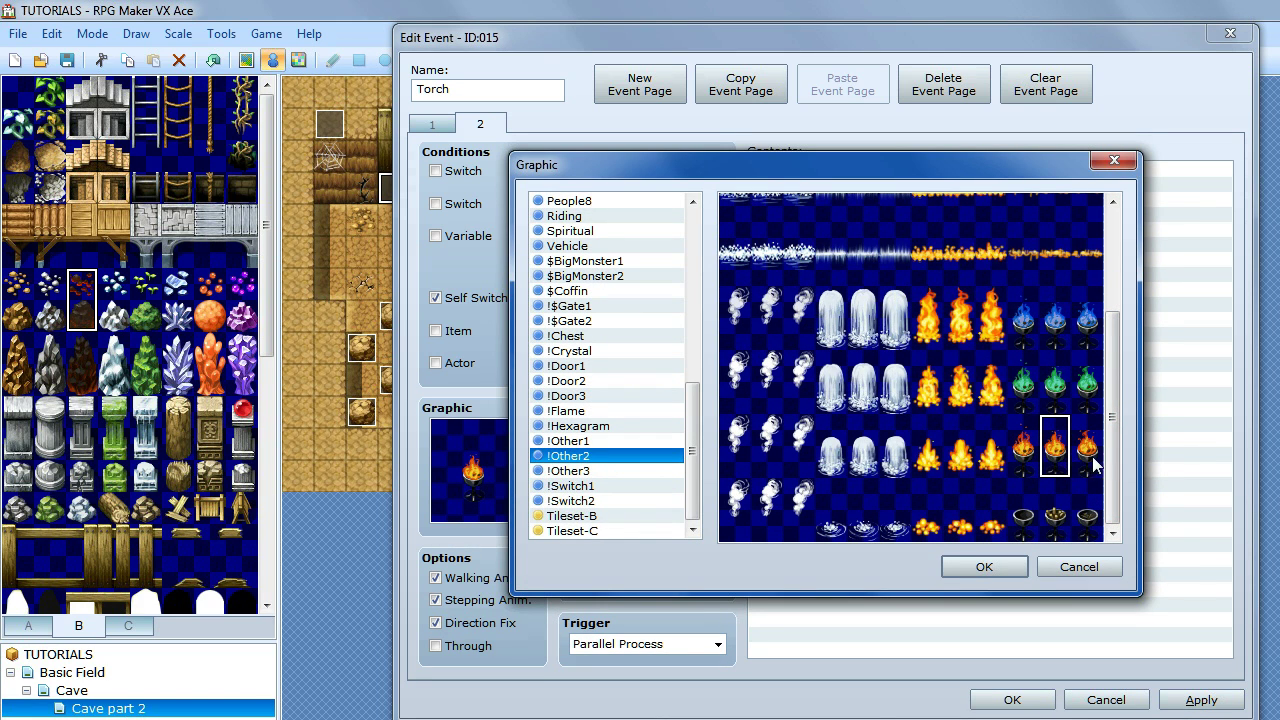
left_click(1092, 460)
left_click(1055, 455)
left_click(1023, 452)
left_click(1055, 452)
left_click(1089, 455)
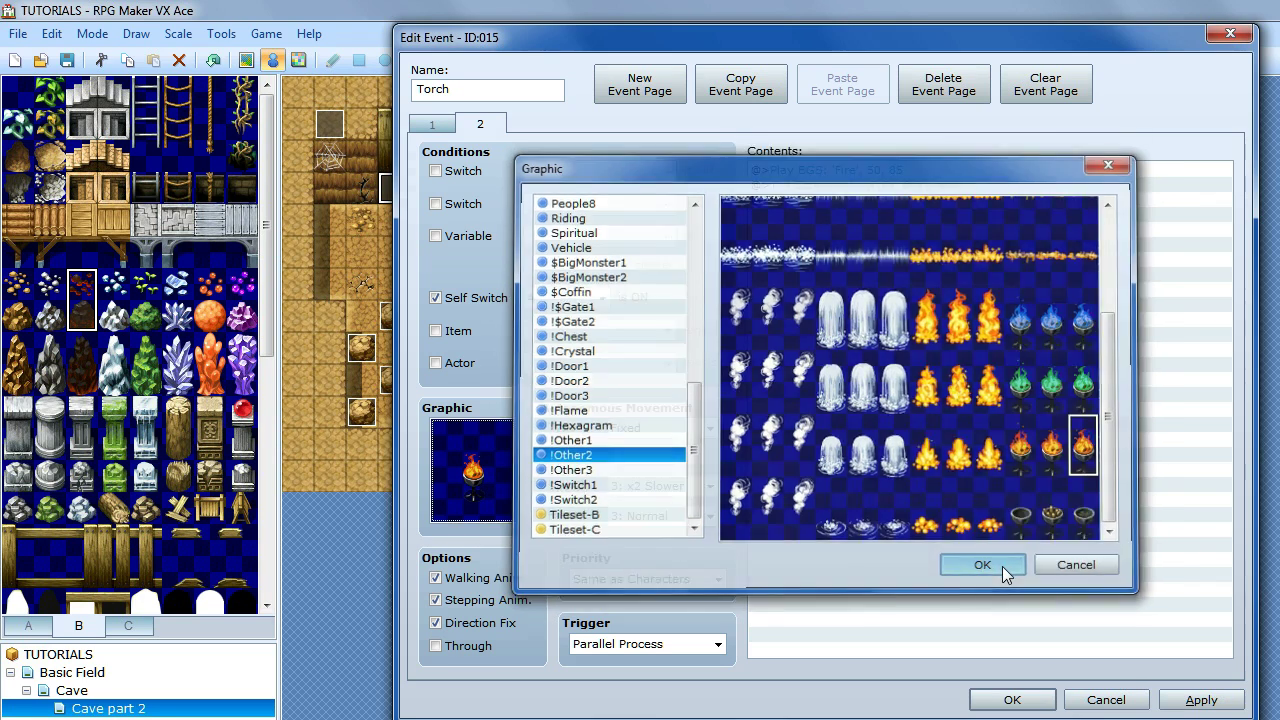
left_click(1002, 566)
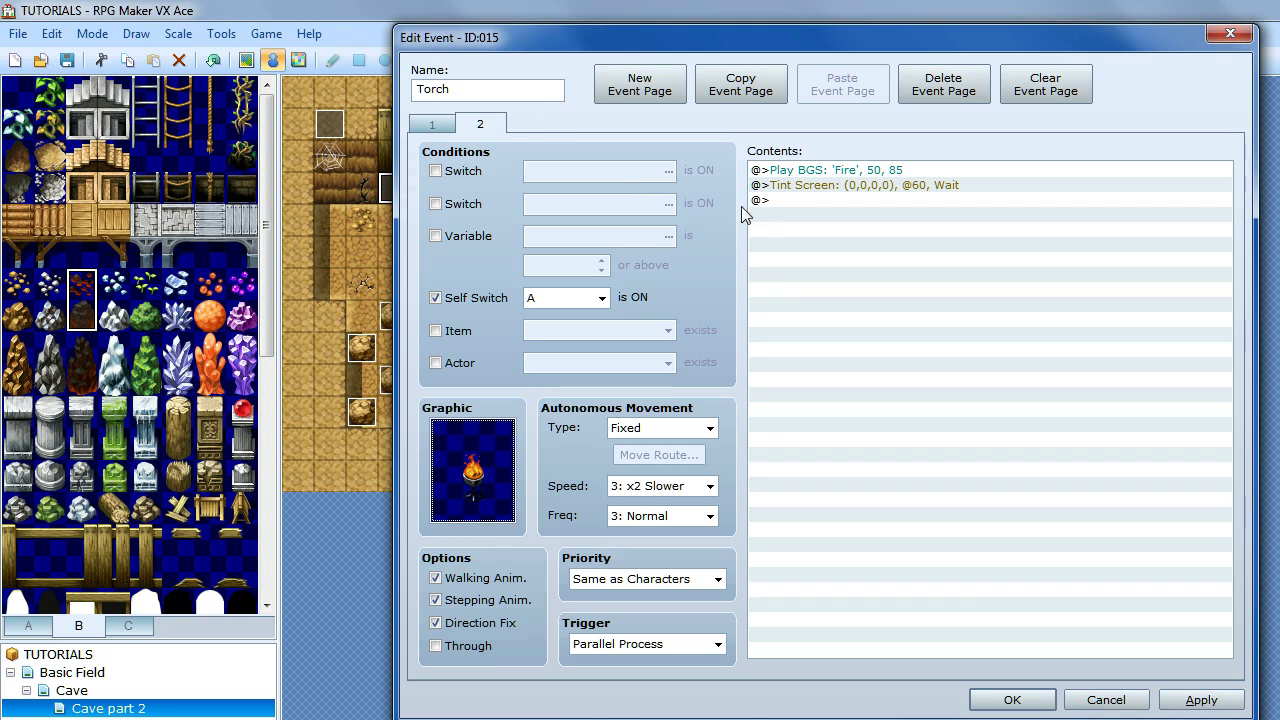
- Review page 2's Tint Screen (0,0,0,0) command, leaving it unchanged
right_click(827, 190)
left_click(876, 220)
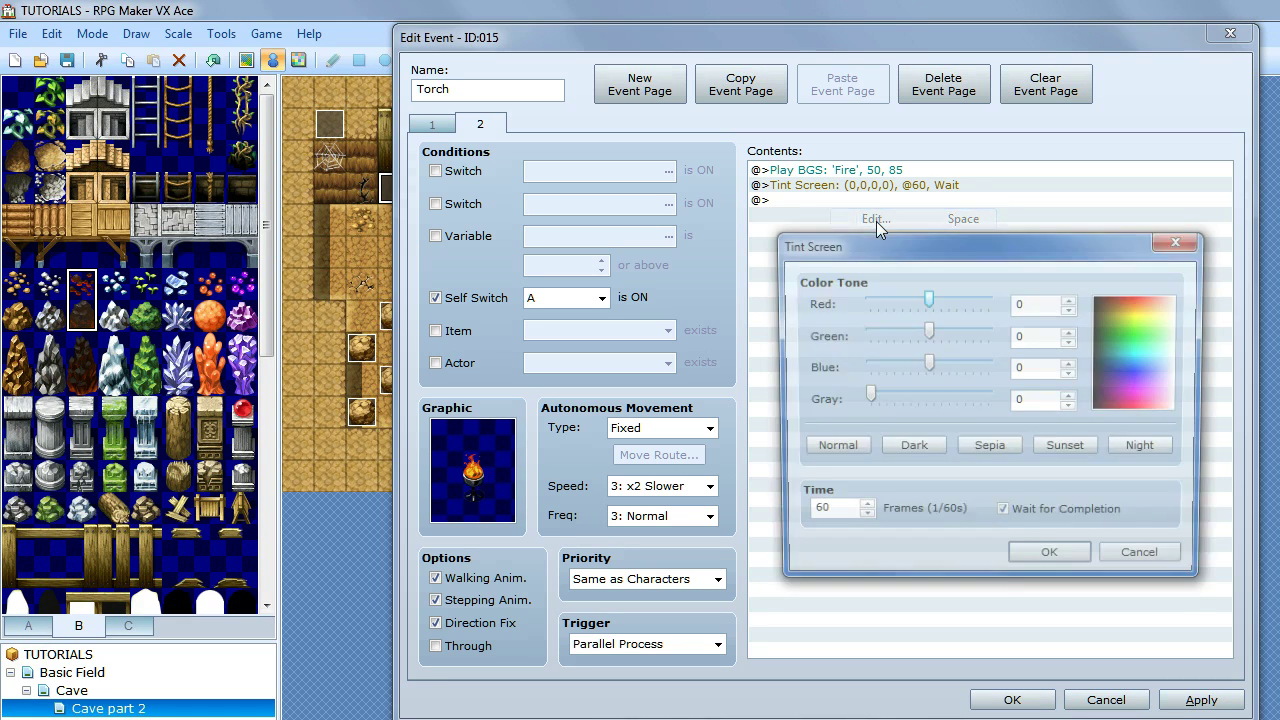
left_click(1025, 560)
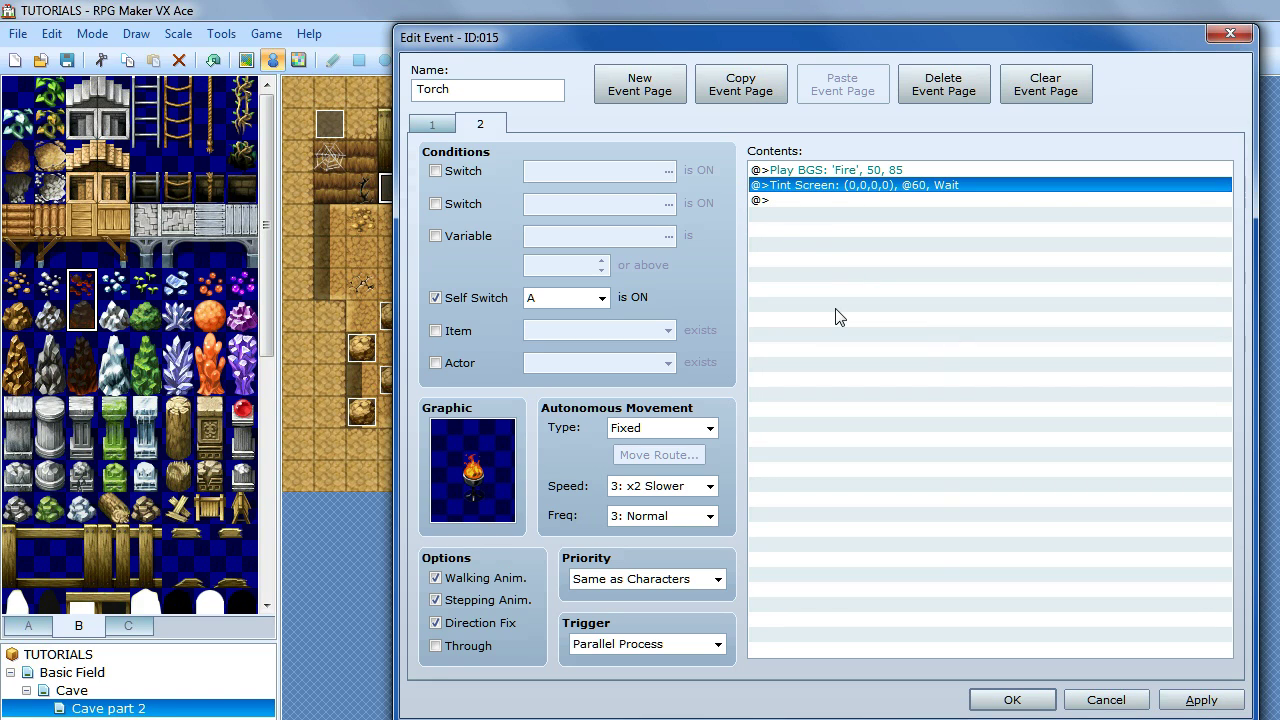
- Preview the Fire background sound, keep it at 50, 85, and save the Torch event
right_click(848, 172)
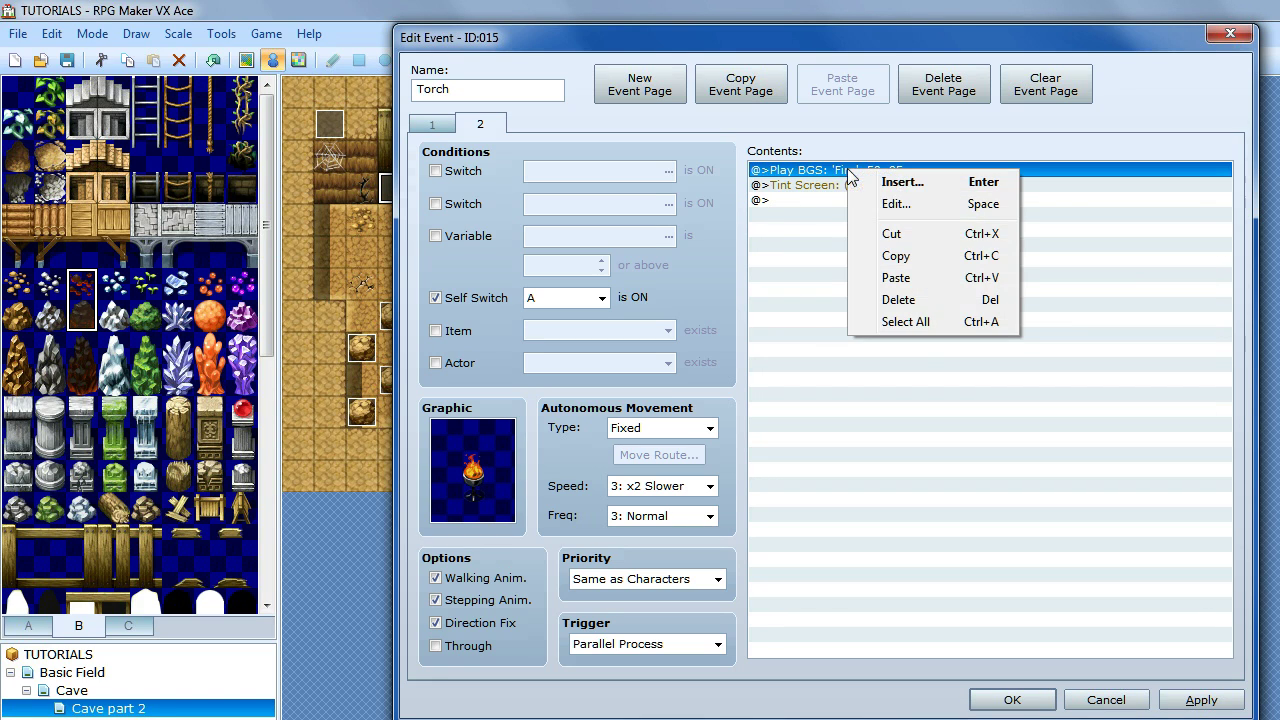
left_click(903, 208)
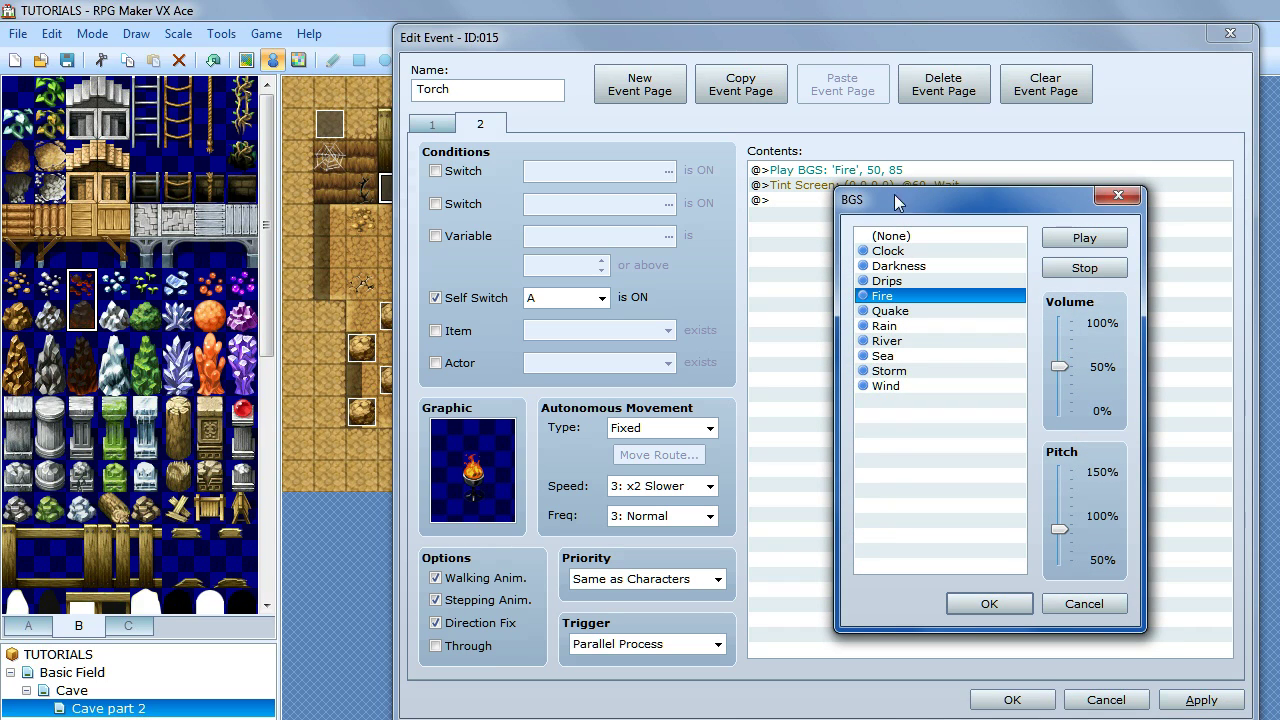
left_click_drag(884, 189, 868, 190)
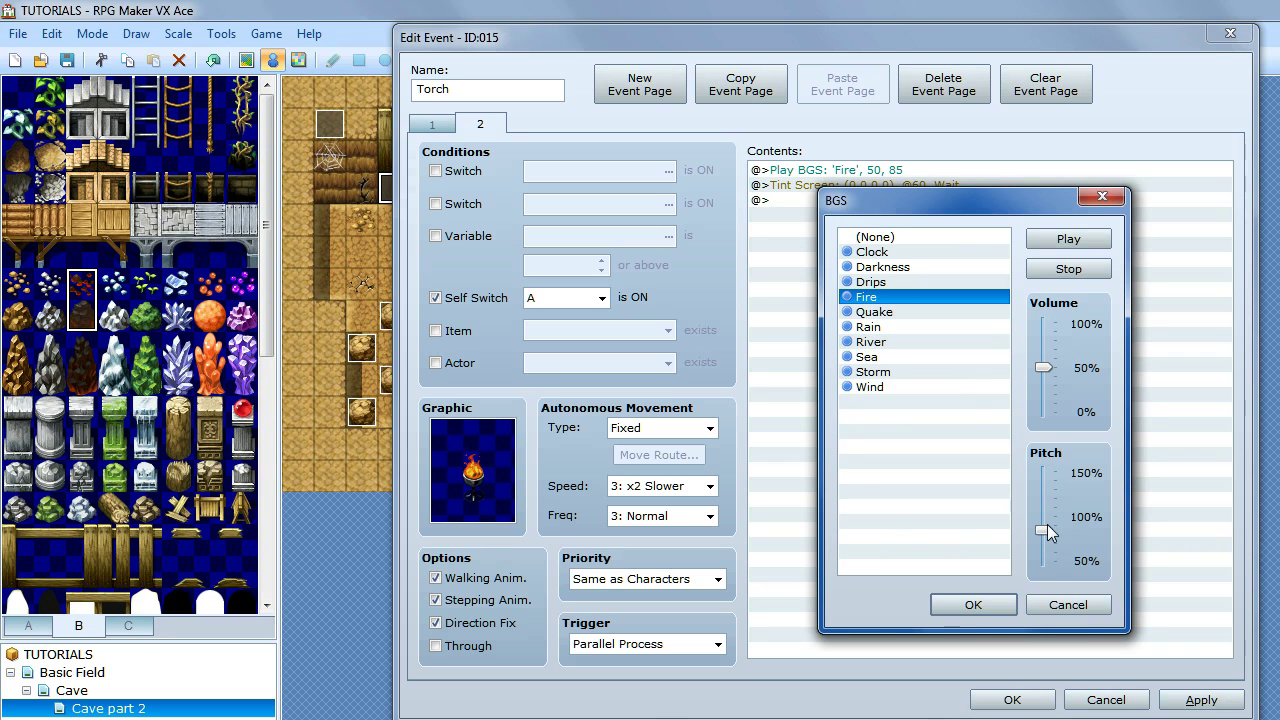
left_click(1075, 242)
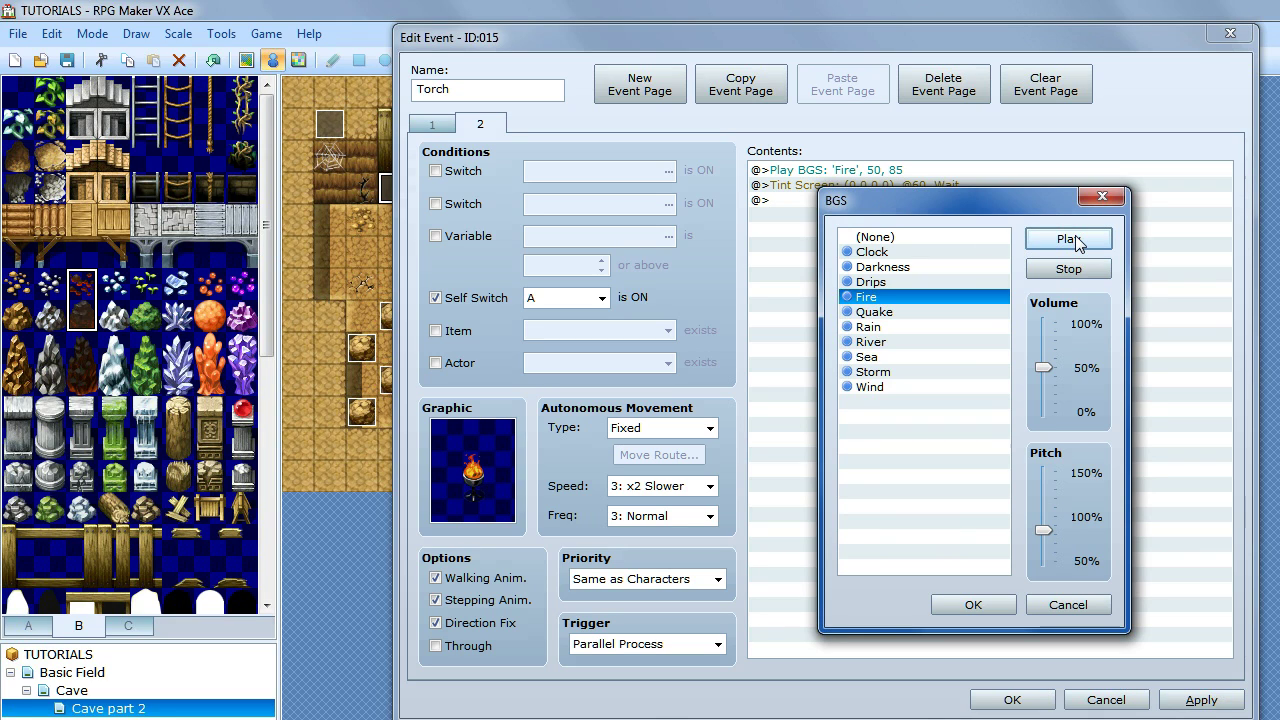
left_click(1071, 268)
left_click(972, 610)
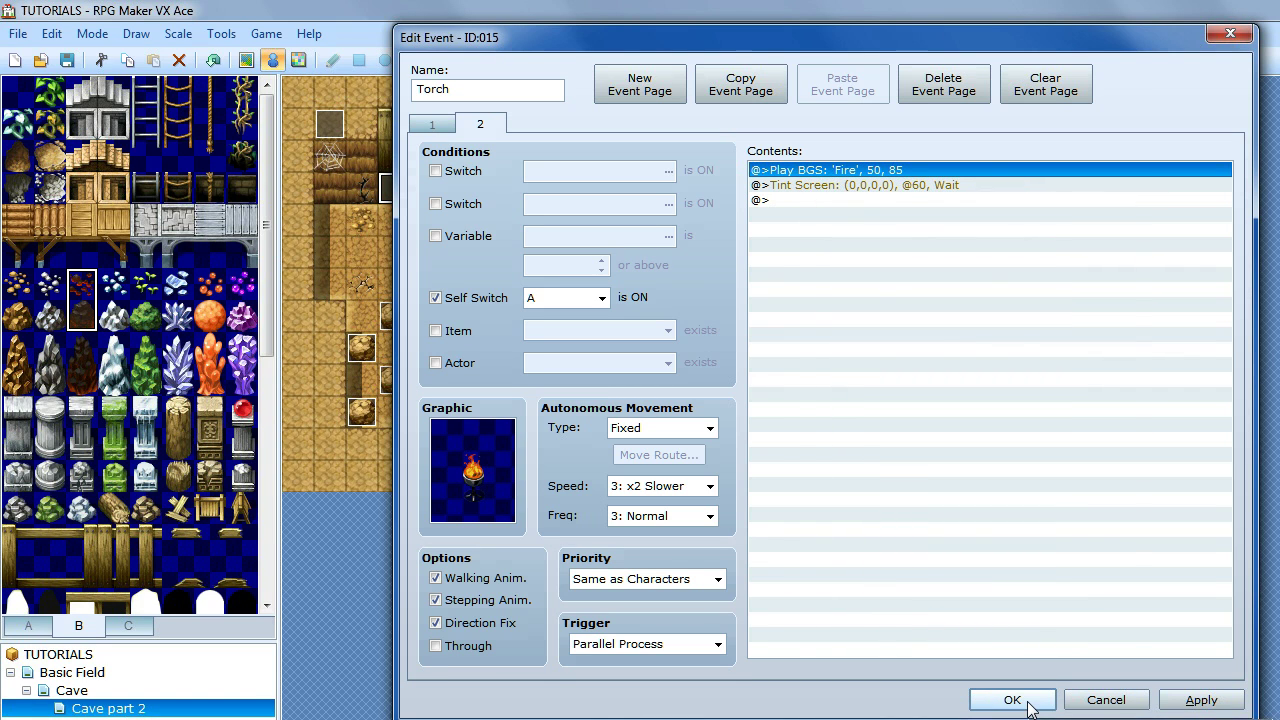
left_click(1012, 700)
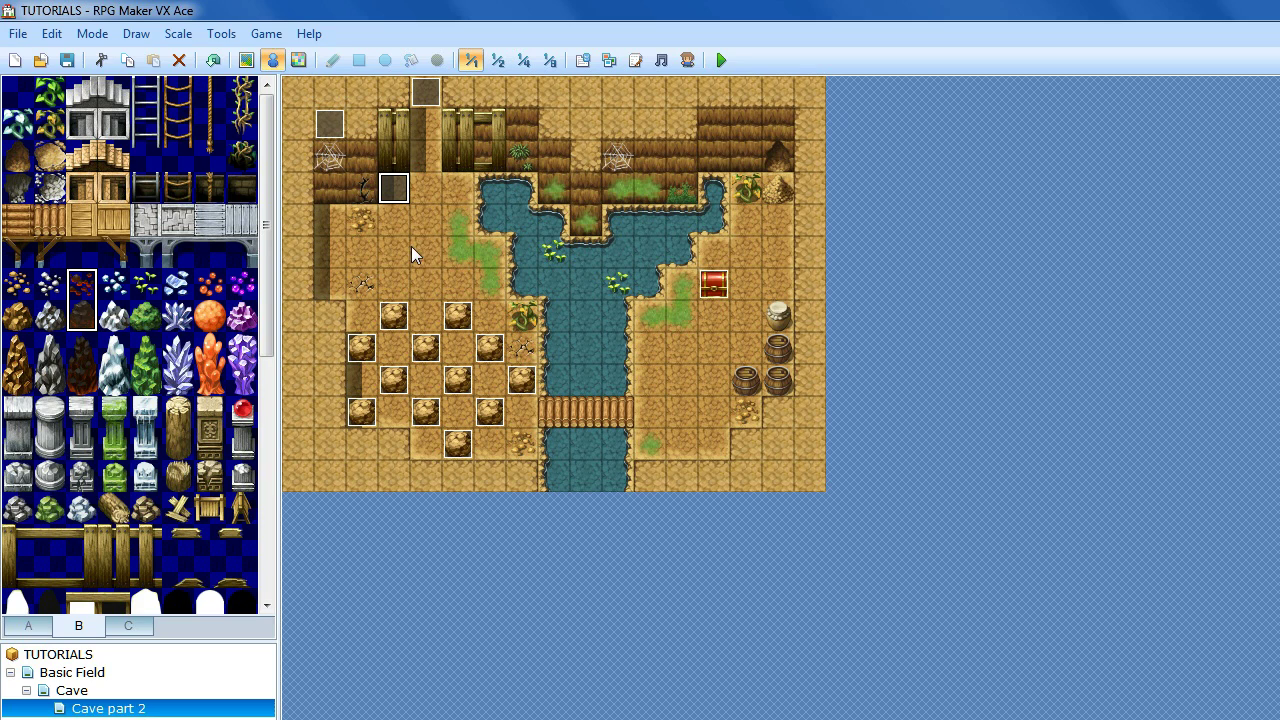
- Save the project and playtest, loading the save and walking through the darkened cave exit
left_click(714, 58)
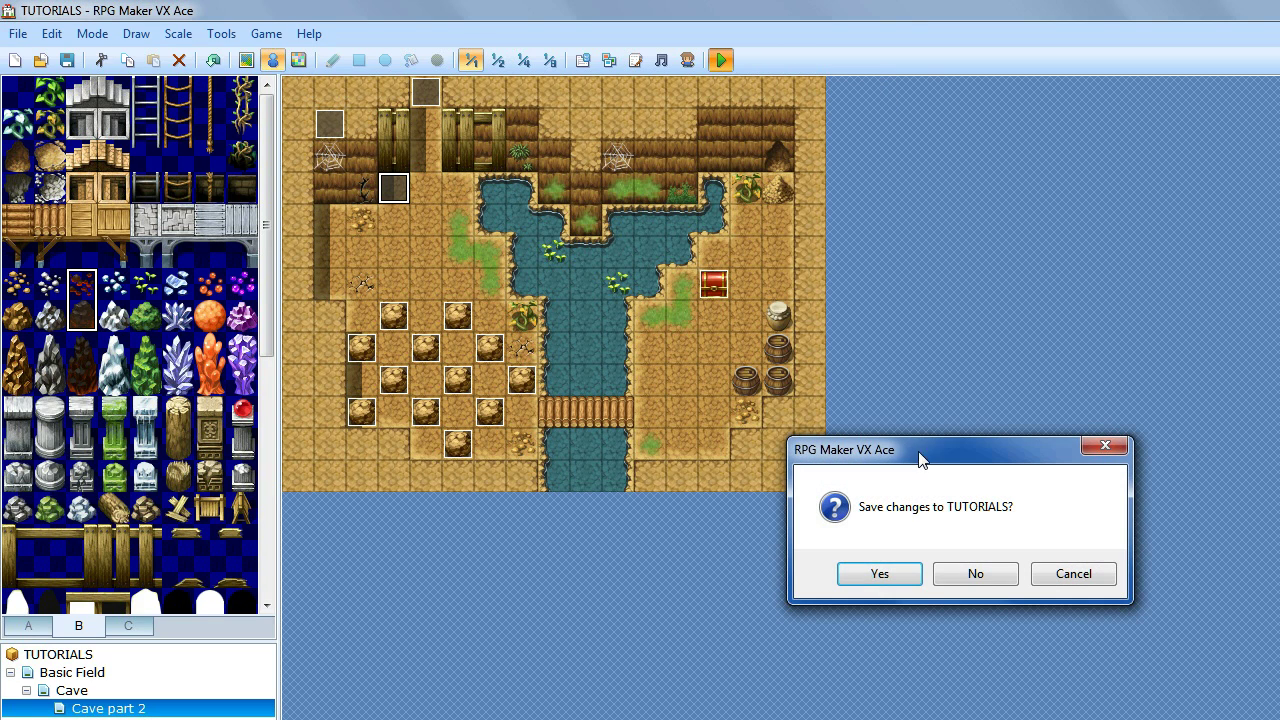
left_click(897, 570)
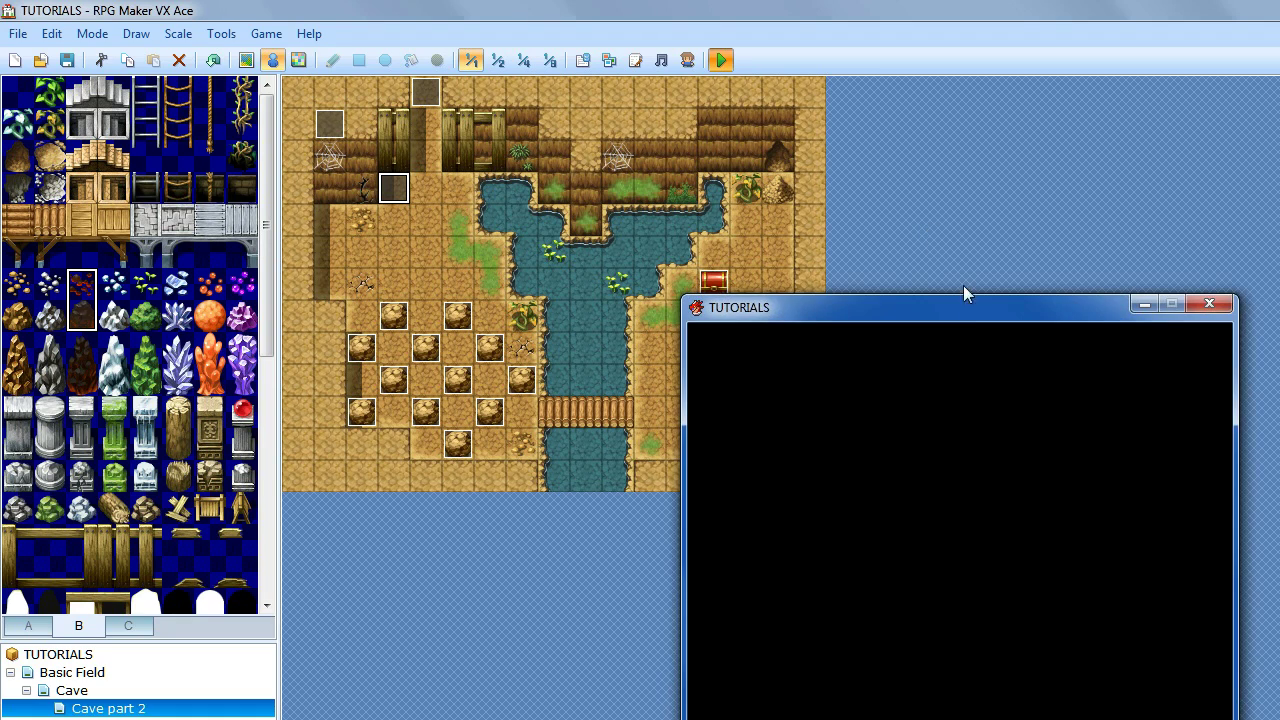
left_click_drag(971, 305, 658, 141)
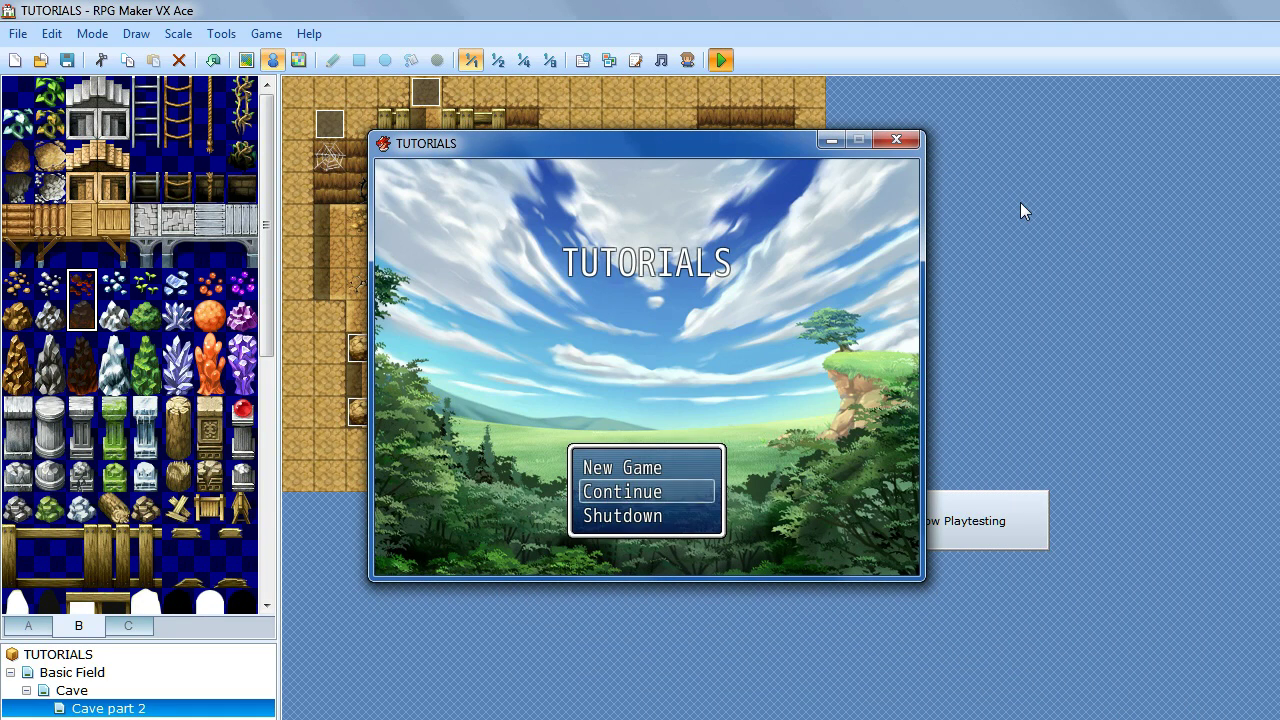
key("Return")
key("Return")
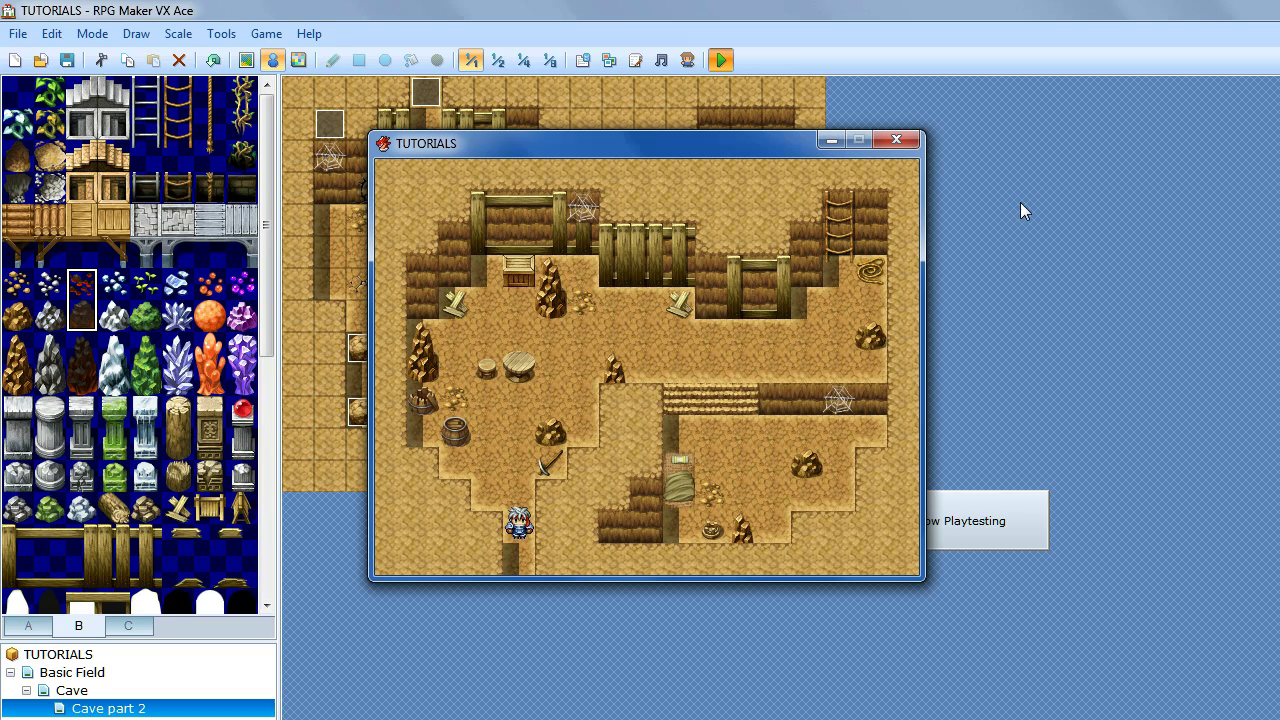
key("Down")
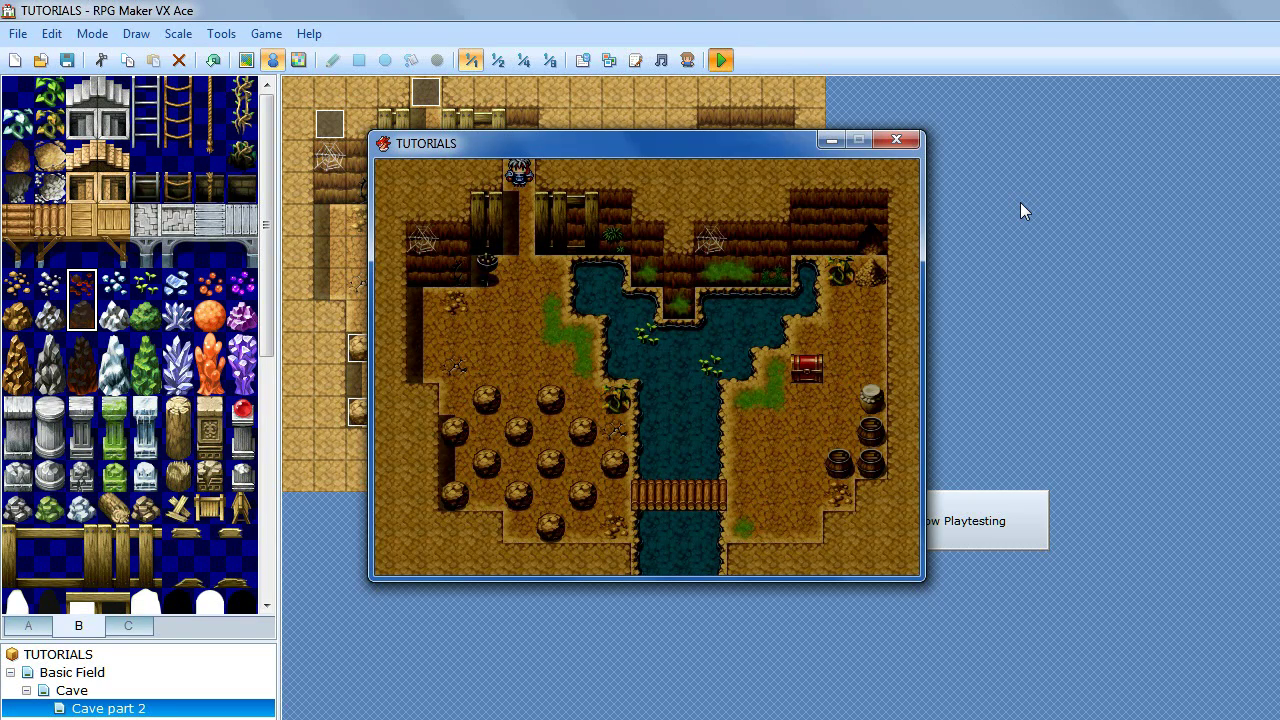